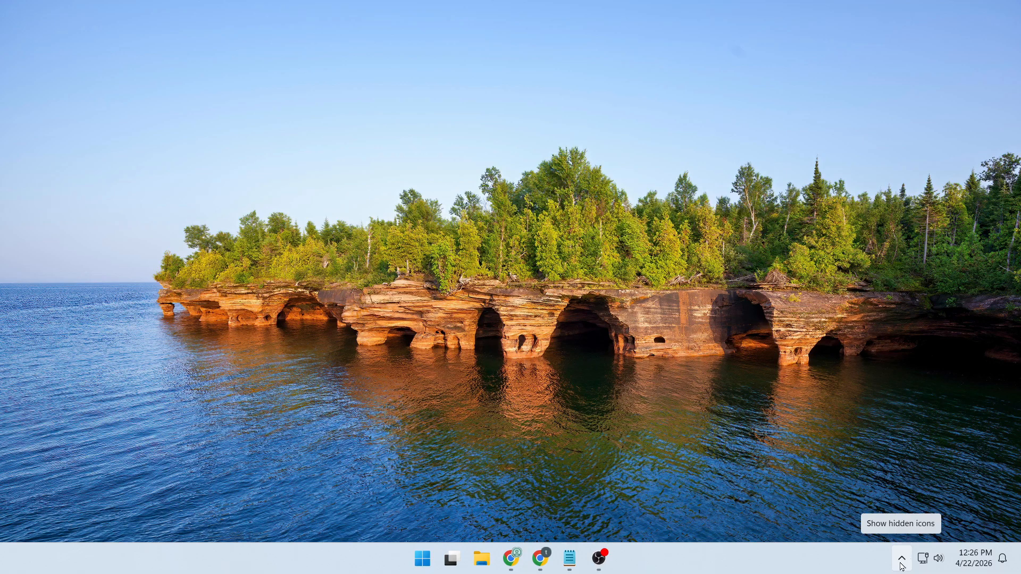
- Open AMD Software: Adrenalin Edition and disable Instant Replay in the media settings for recording and streaming
left_click(902, 565)
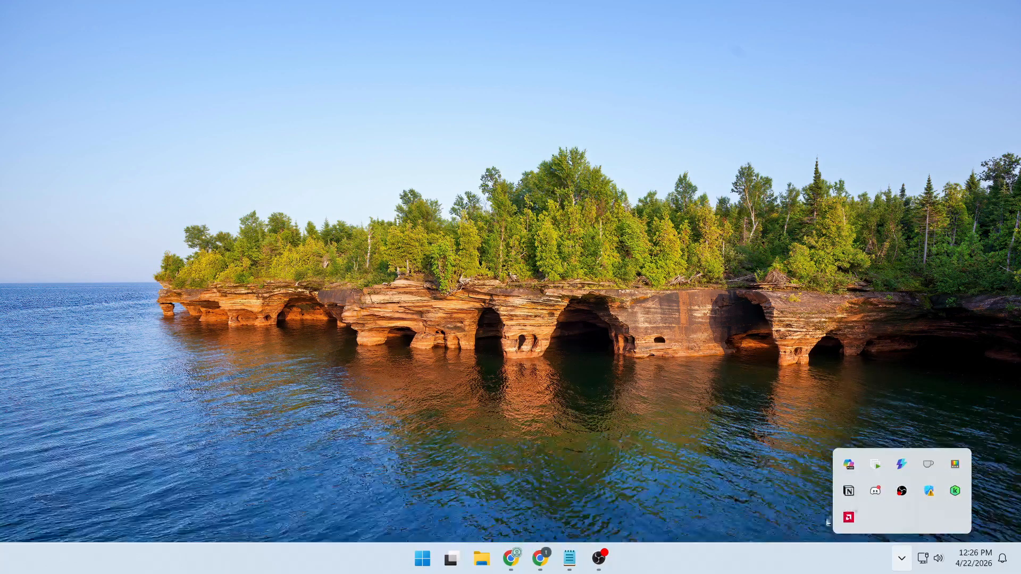
left_click(854, 525)
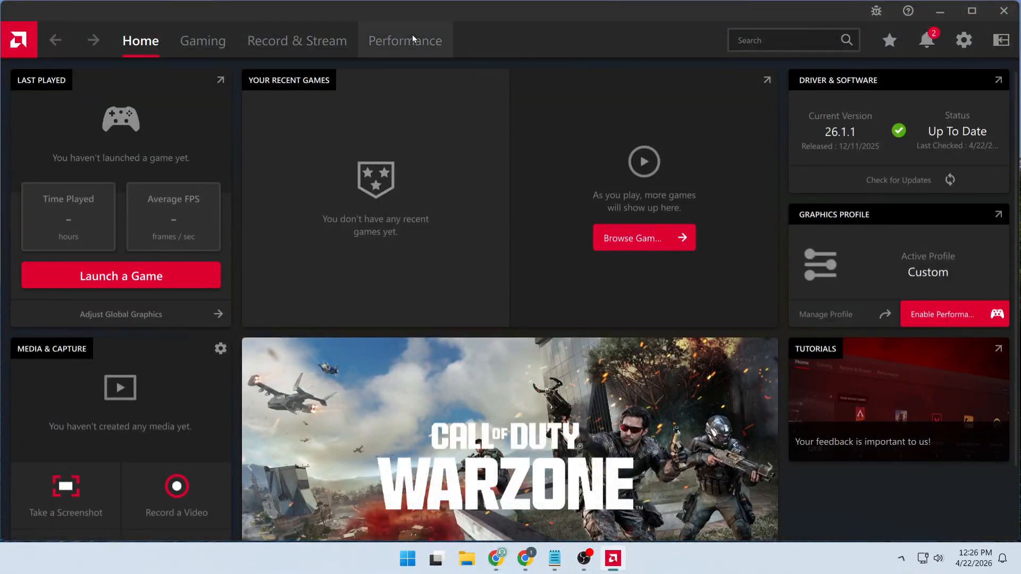
left_click(300, 46)
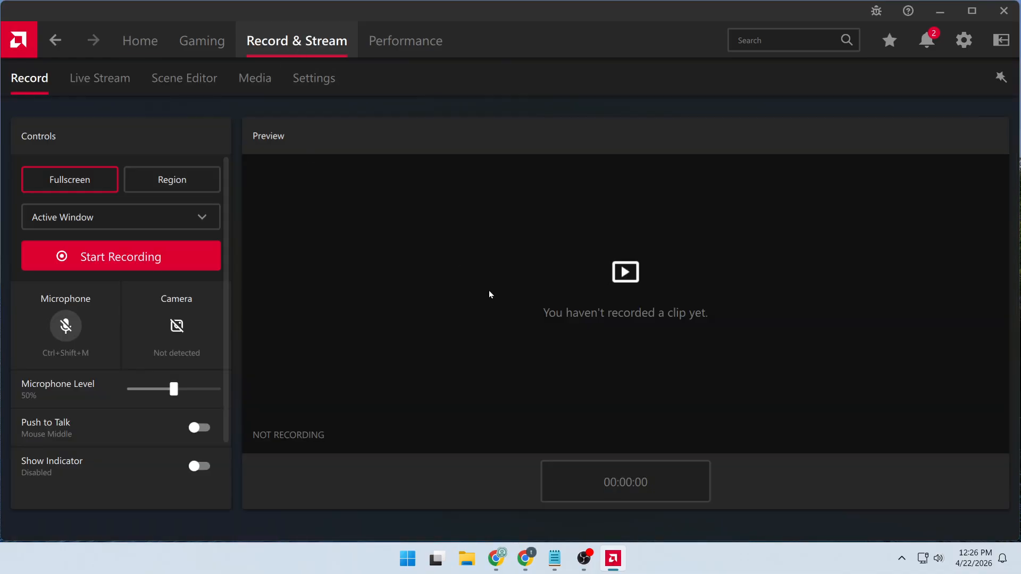
left_click(325, 83)
scroll(691, 266, "down", 8)
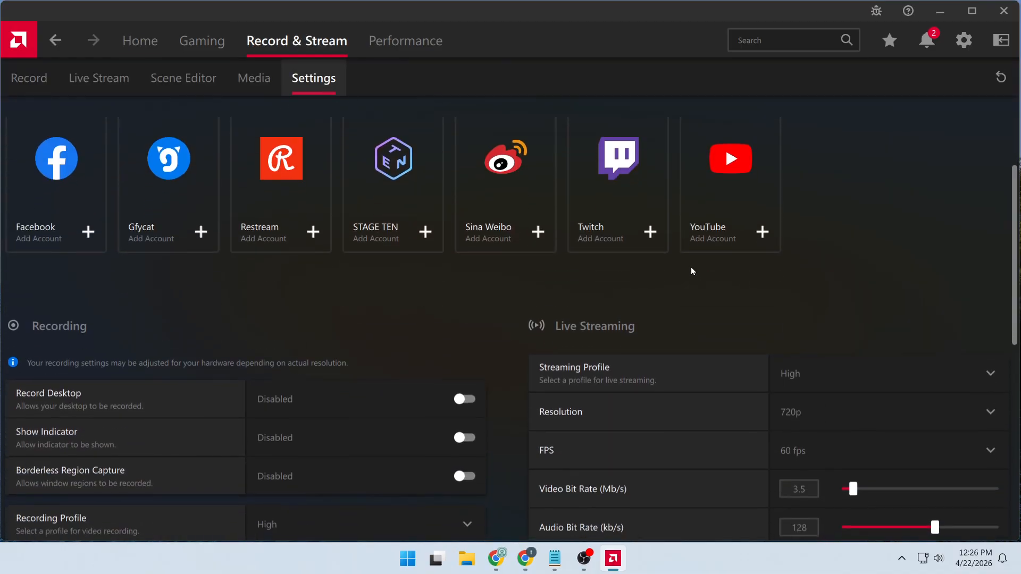
scroll(703, 278, "down", 1)
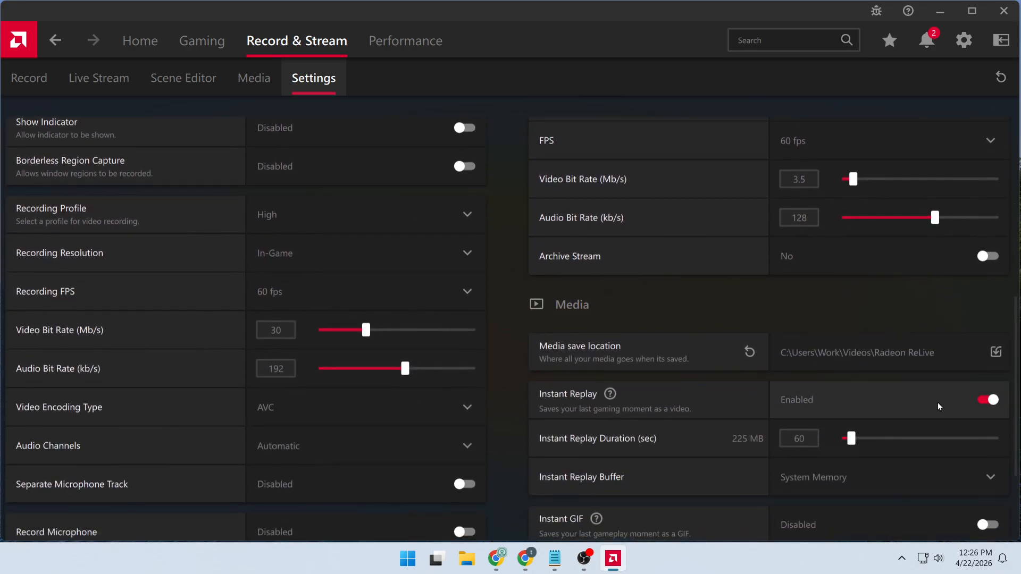
left_click(988, 399)
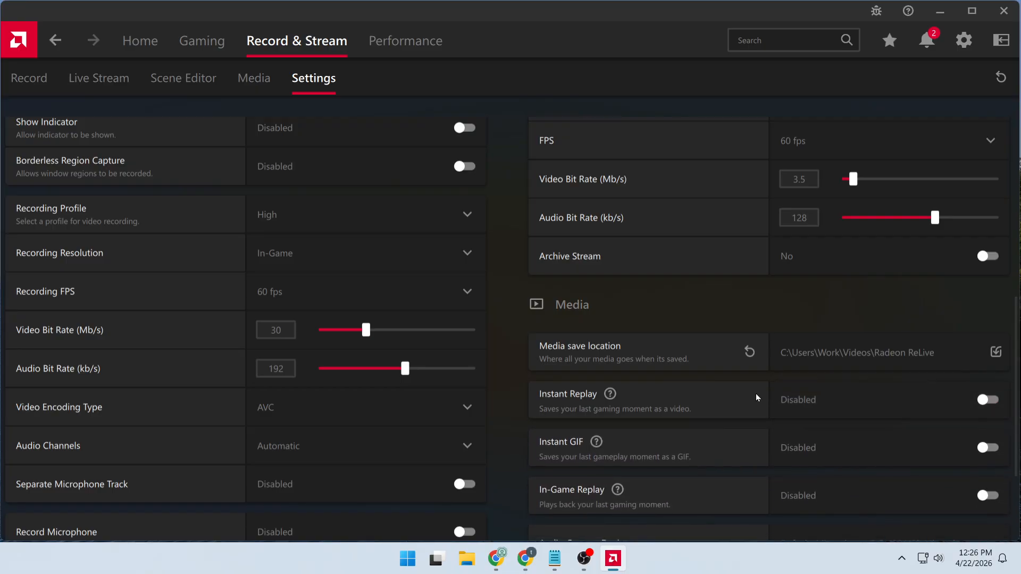
mouse_move(614, 396)
- Disable the In-Game Overlay in the general preferences
left_click(971, 43)
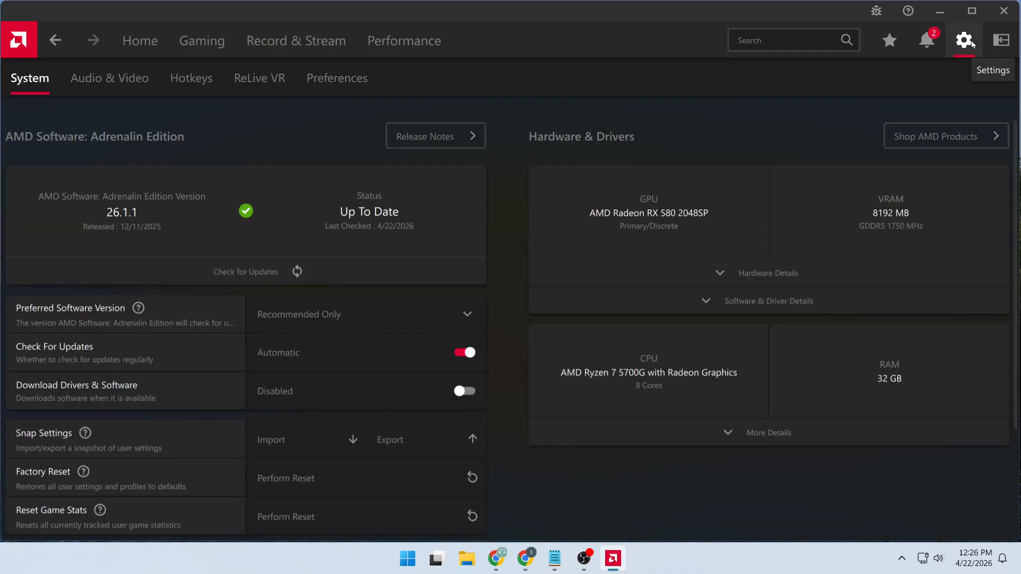
left_click(345, 93)
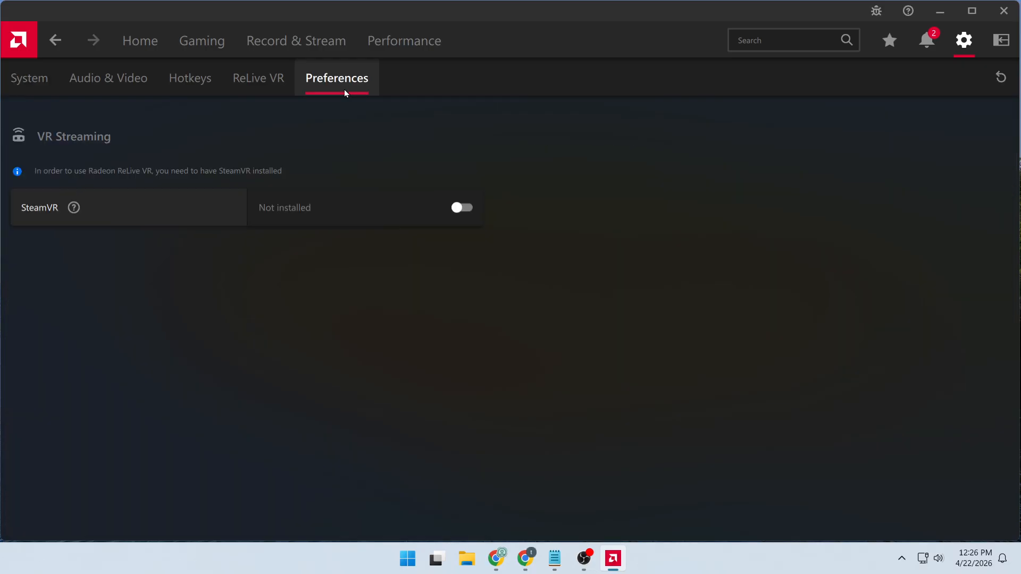
scroll(298, 225, "down", 2)
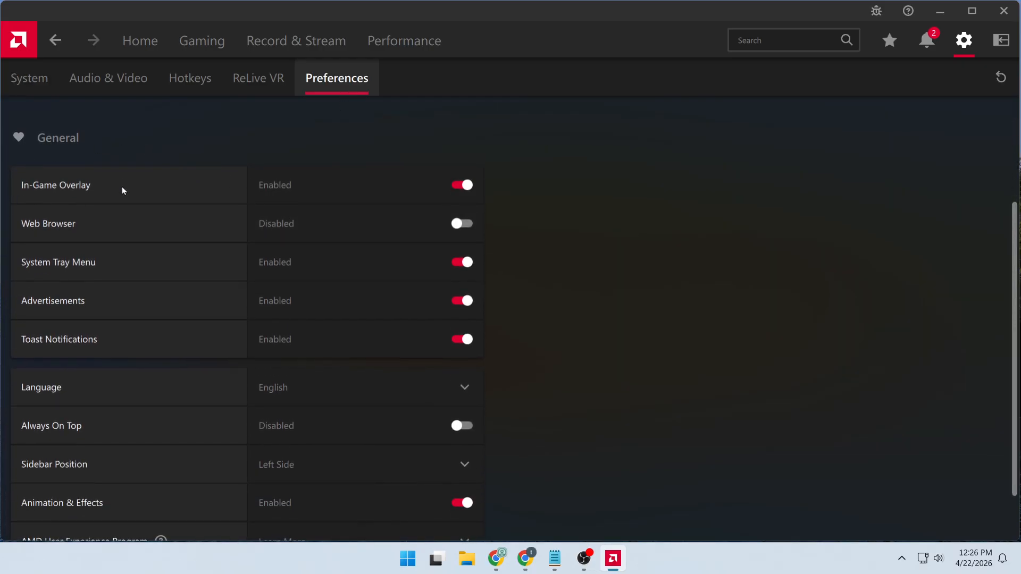
left_click(464, 186)
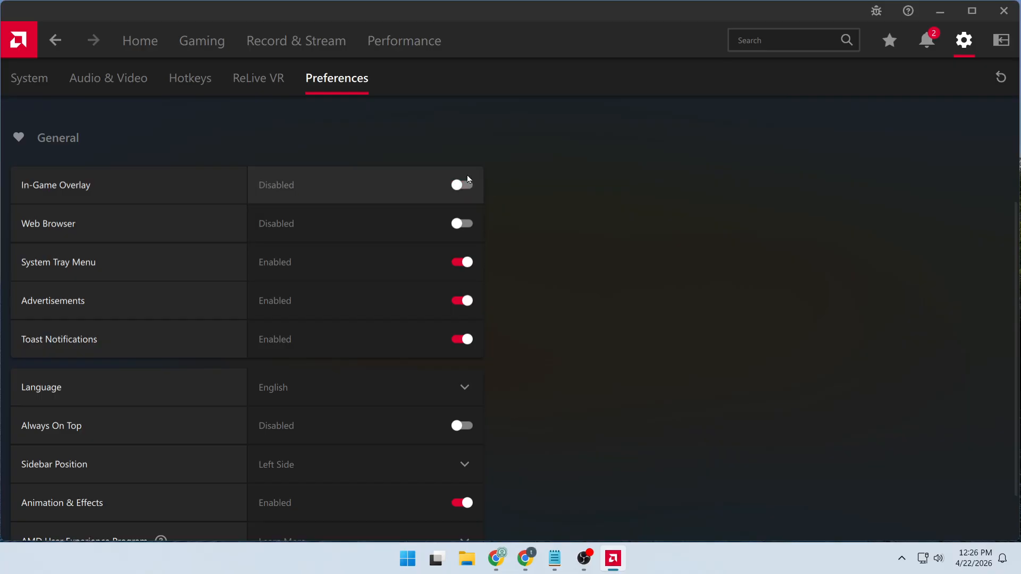
- Disable Radeon Enhanced Sync in the gaming graphics options and close AMD Software
left_click(56, 40)
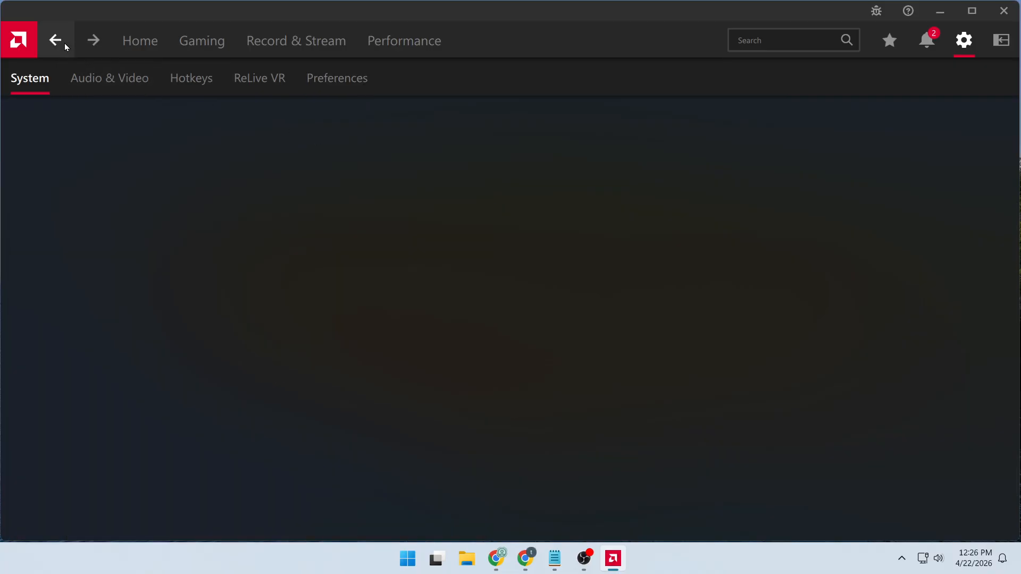
left_click(202, 46)
left_click(115, 76)
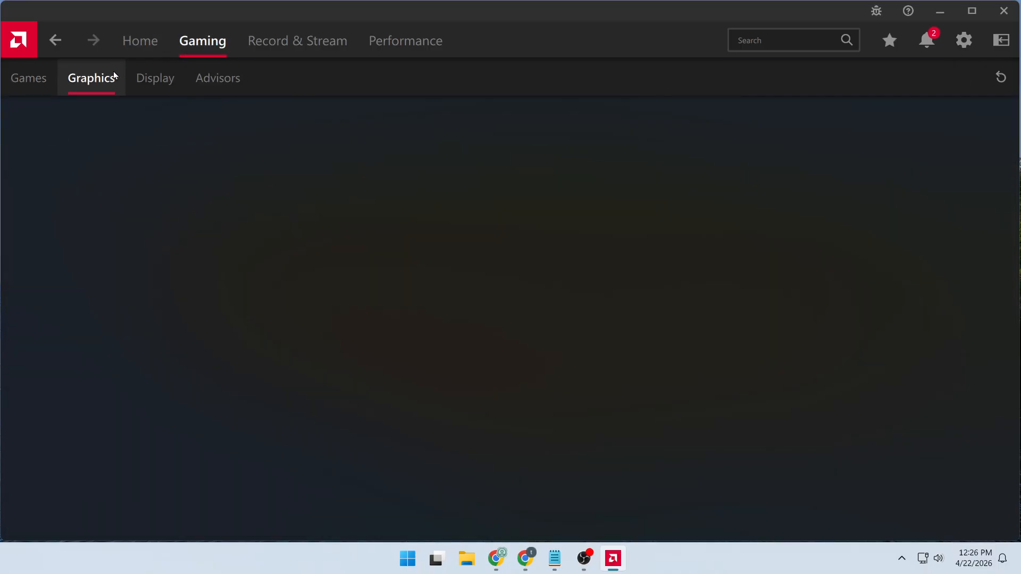
scroll(136, 269, "down", 3)
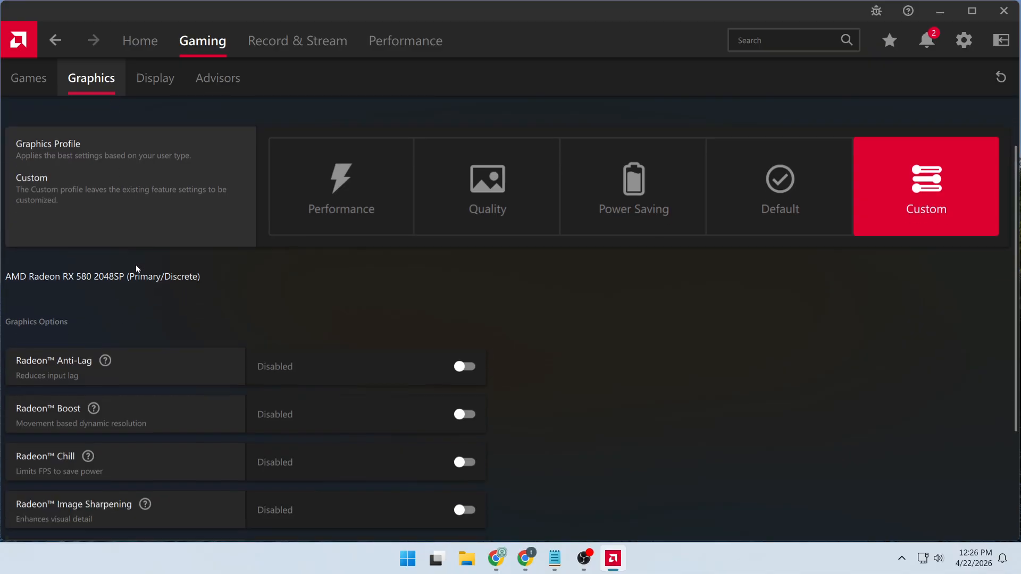
scroll(154, 274, "down", 1)
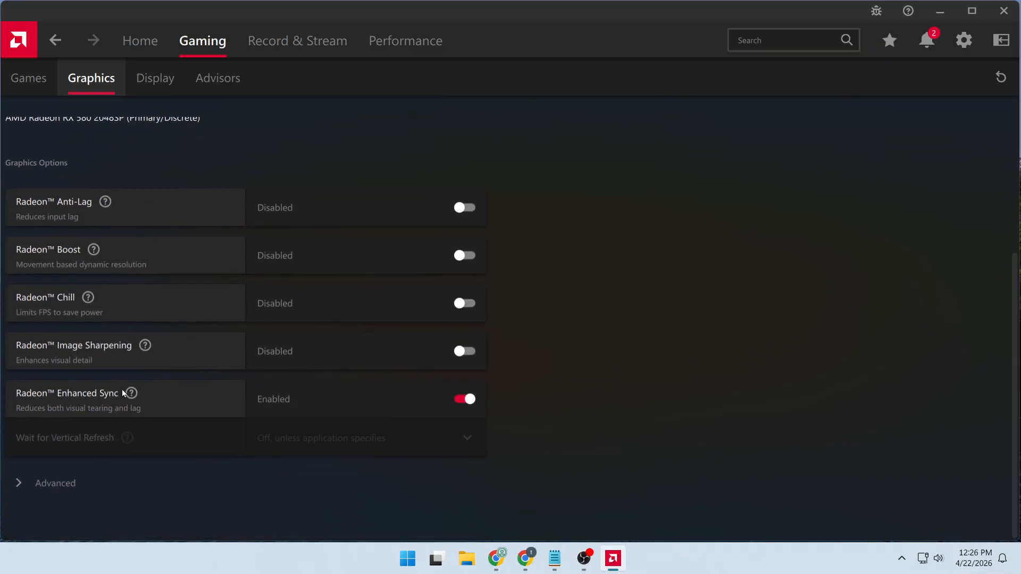
left_click(465, 400)
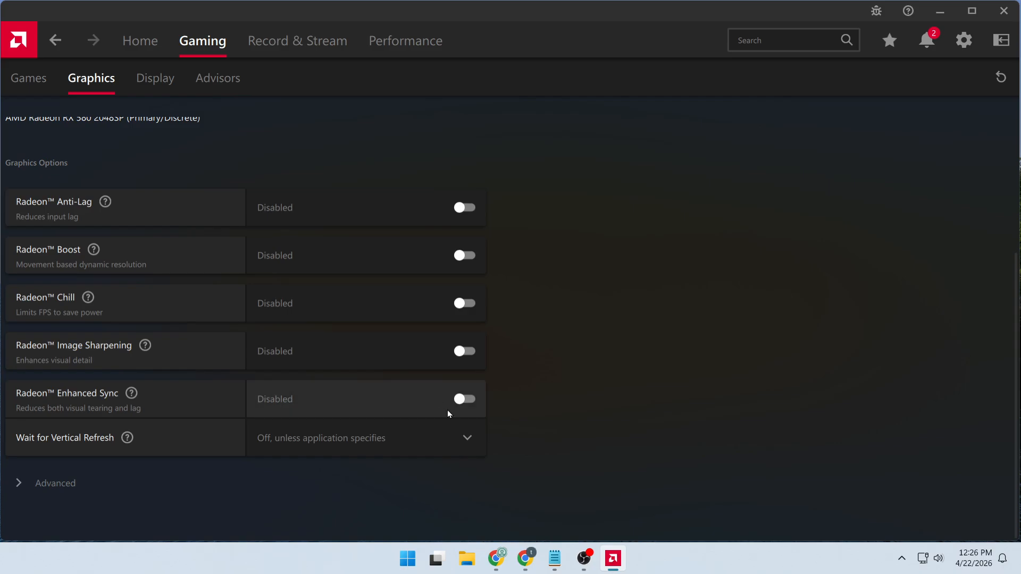
mouse_move(136, 393)
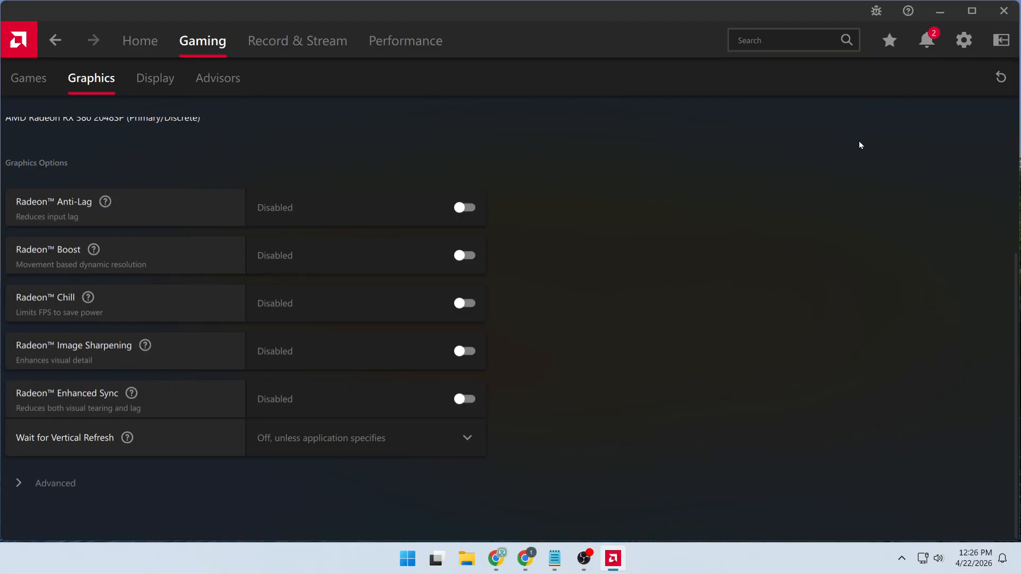
key("alt+F4")
- Open Device Manager, examine the driver properties of the AMD Radeon RX 580 2048SP display adapter, and close Device Manager
right_click(423, 563)
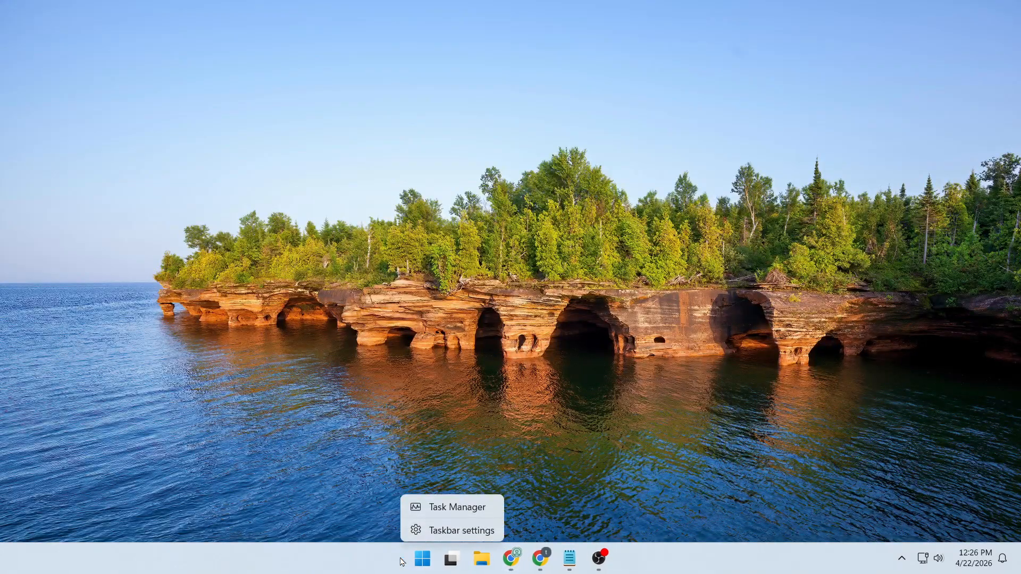
right_click(424, 562)
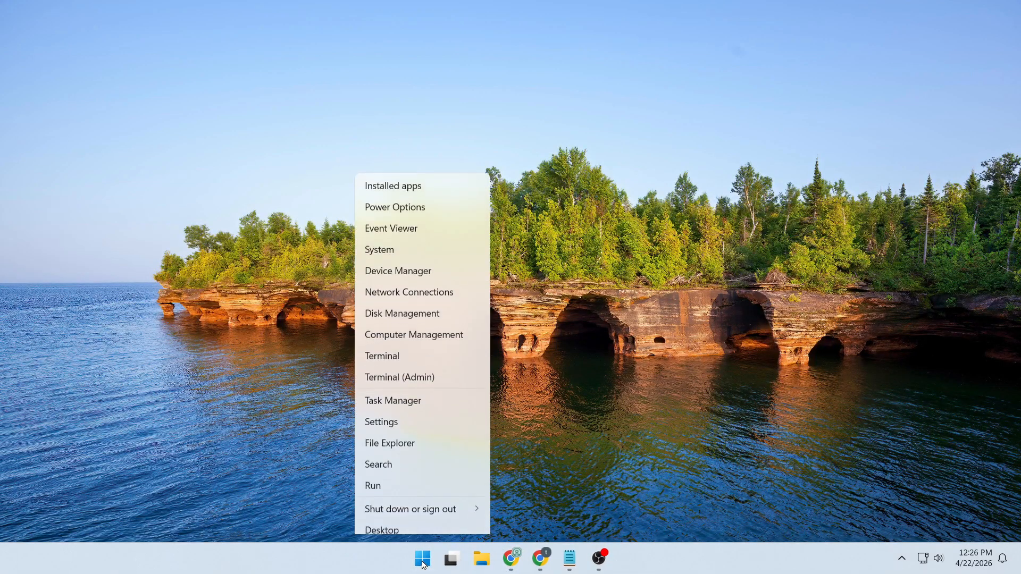
left_click(407, 267)
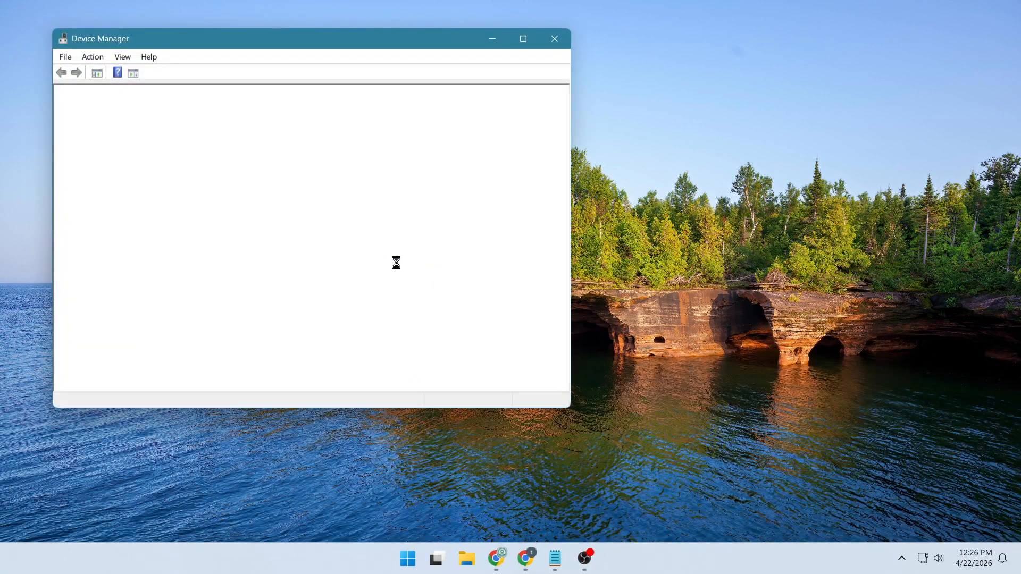
left_click_drag(241, 47, 345, 62)
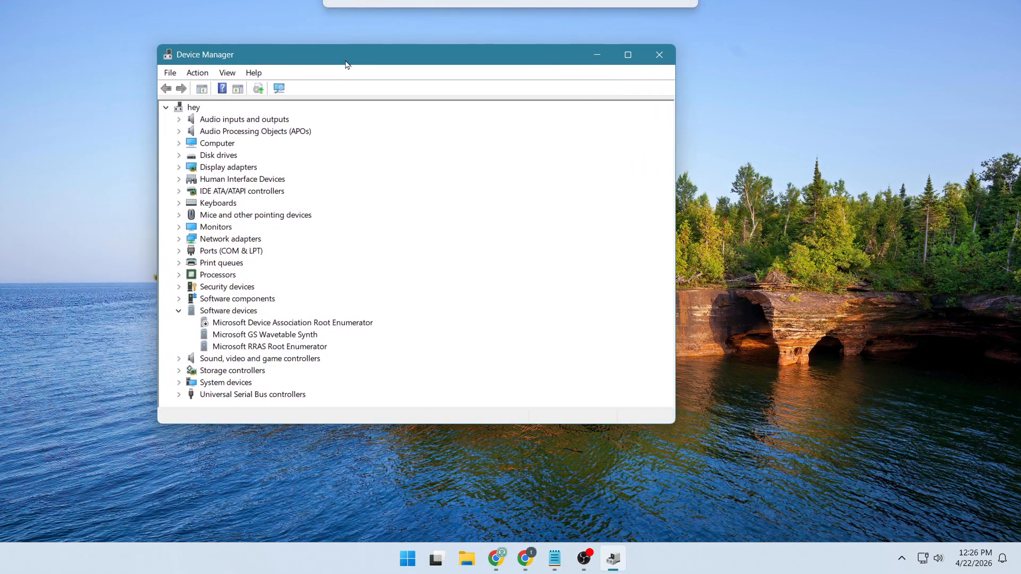
left_click(206, 170)
left_click(181, 168)
right_click(234, 175)
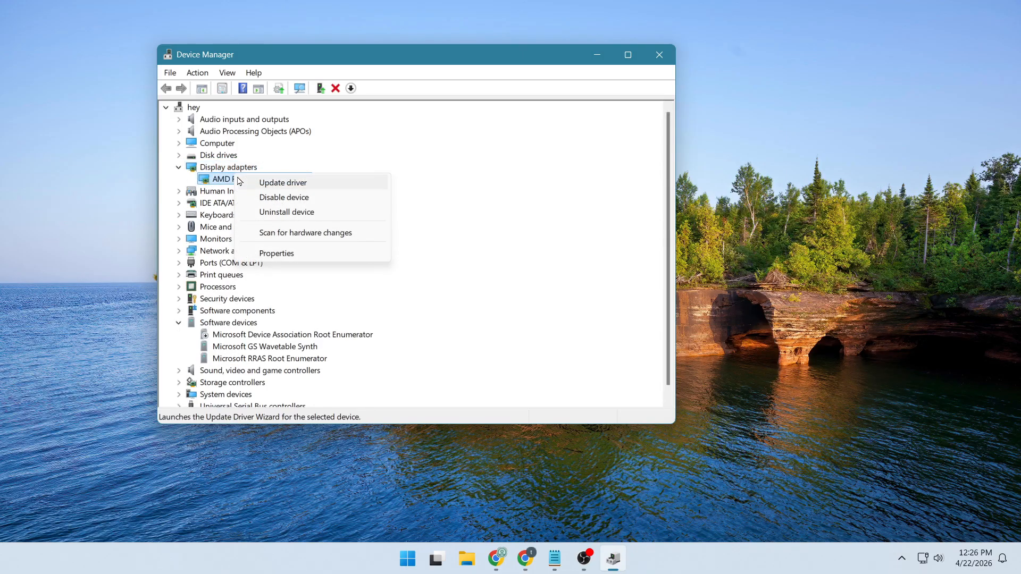
left_click(285, 254)
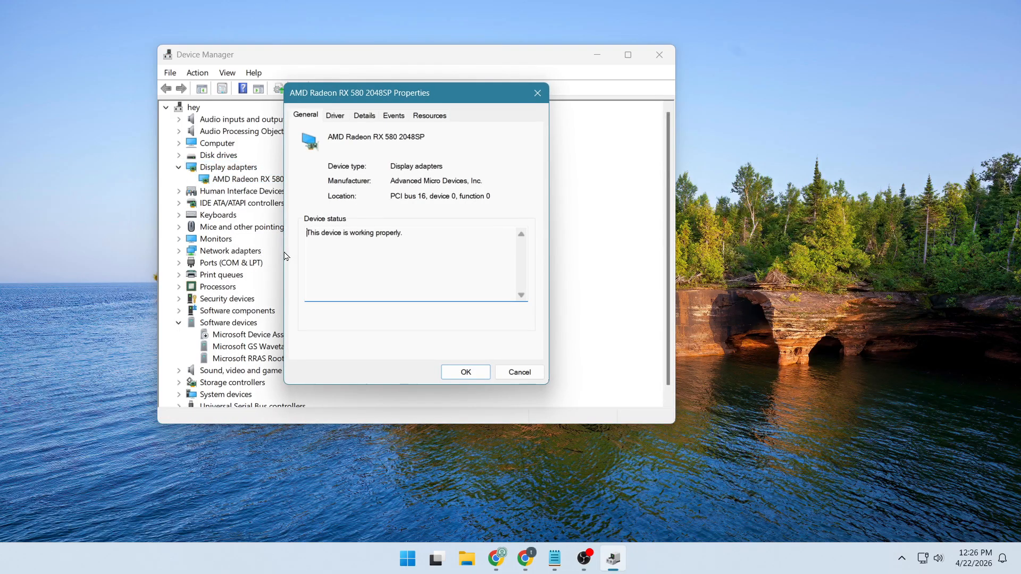
left_click(338, 117)
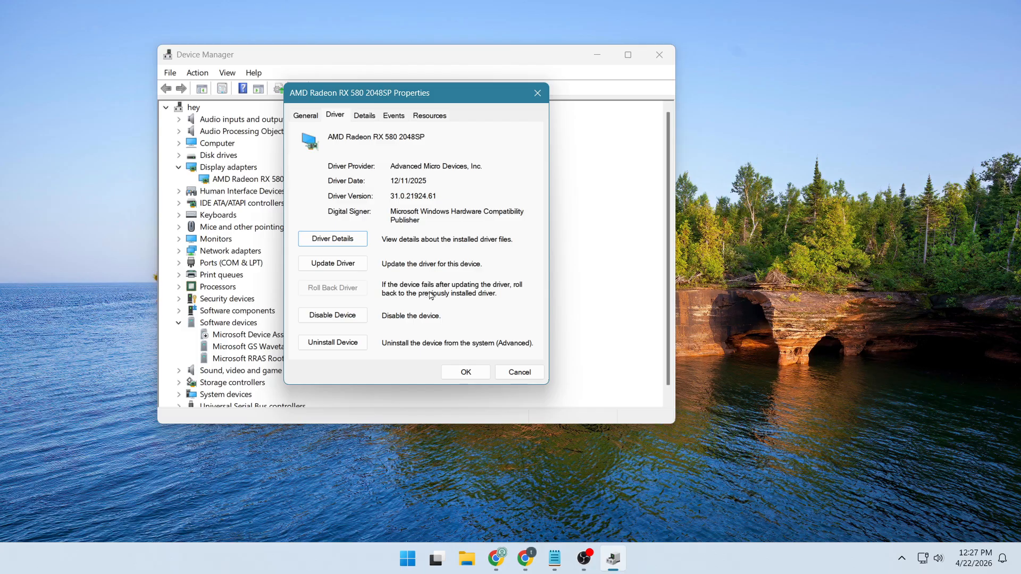
left_click(537, 93)
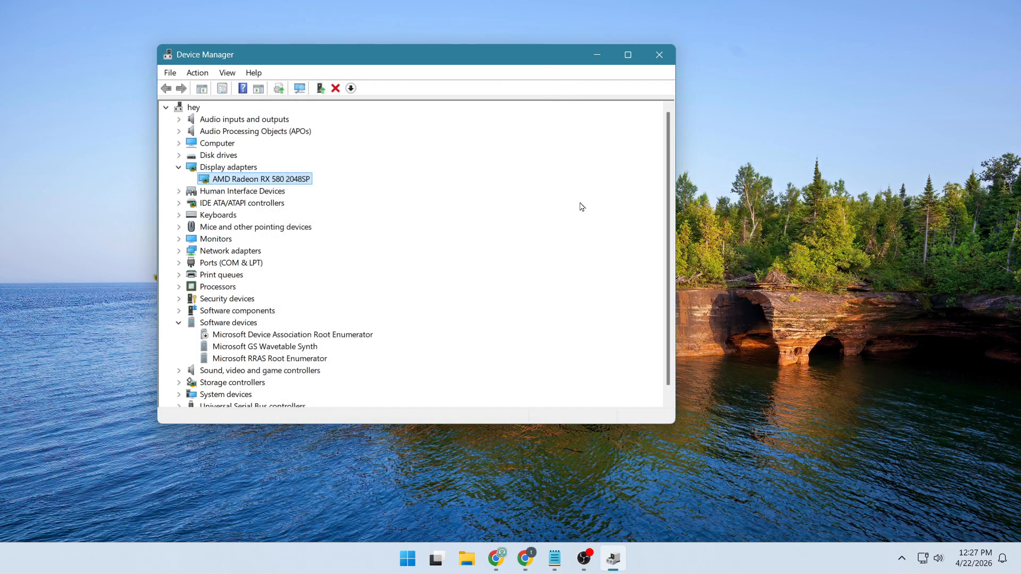
left_click(659, 58)
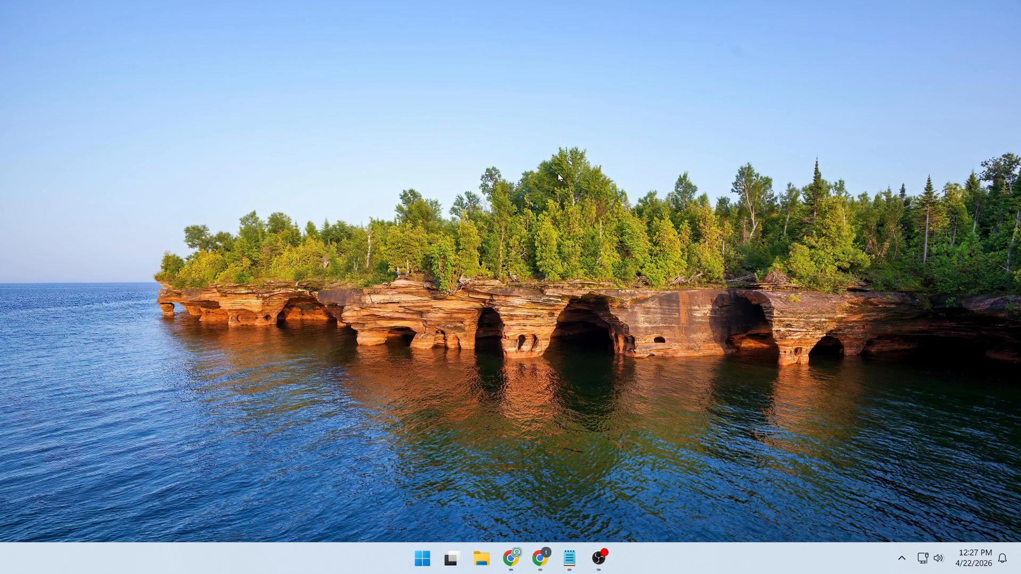
- Launch Registry Editor by running the regedit command
key("super+r")
left_click_drag(162, 403, 398, 298)
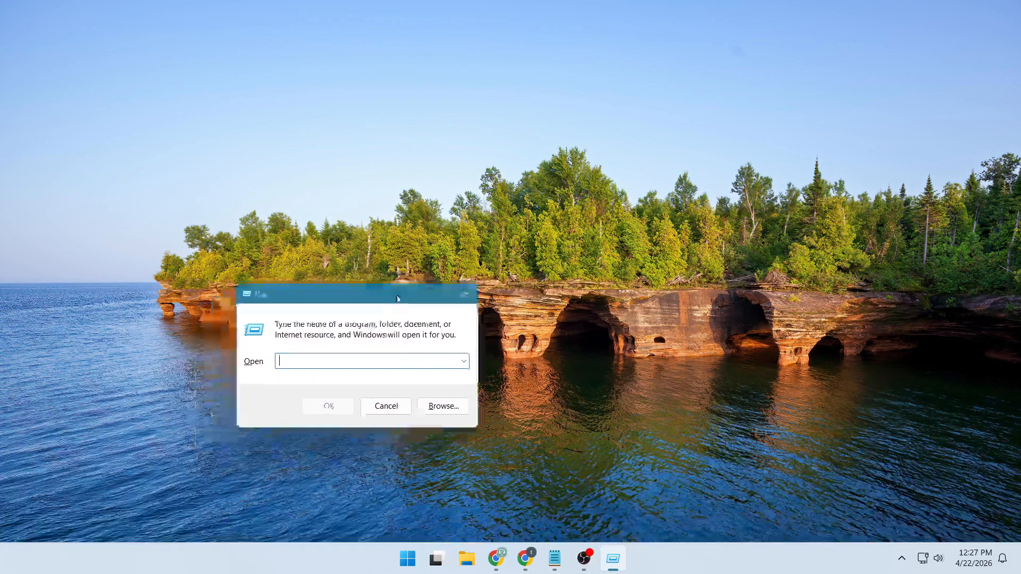
type("regedit")
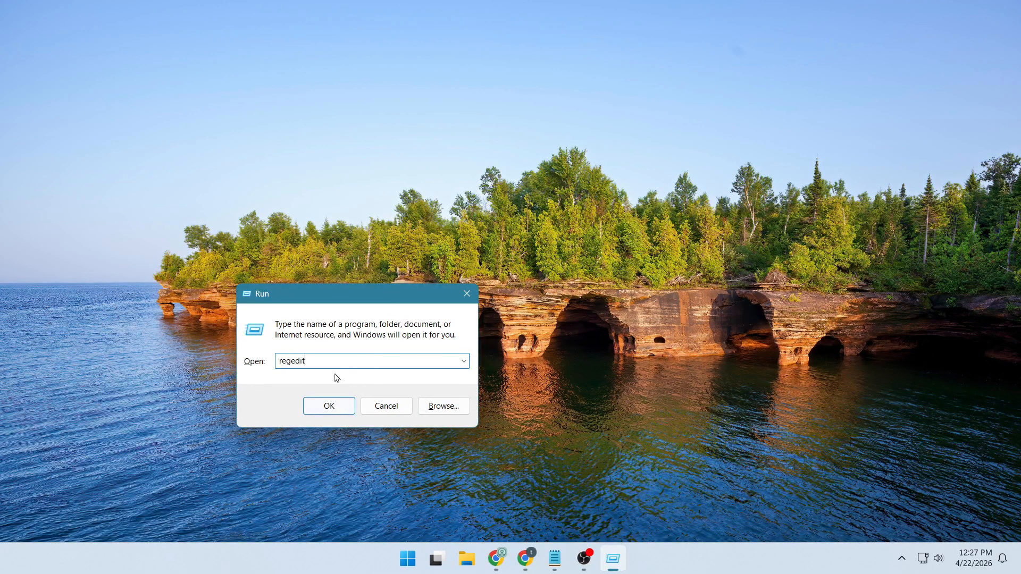
left_click_drag(279, 362, 343, 362)
left_click(339, 407)
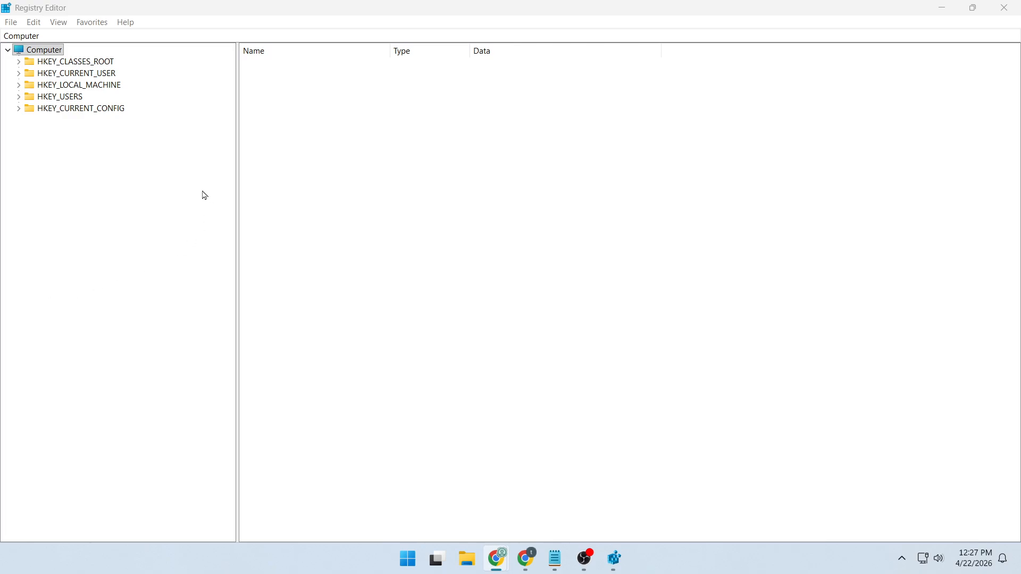
- Go to the registry key HKEY_LOCAL_MACHINE\SOFTWARE\Microsoft\Windows\Dwm
left_click(148, 124)
left_click(59, 34)
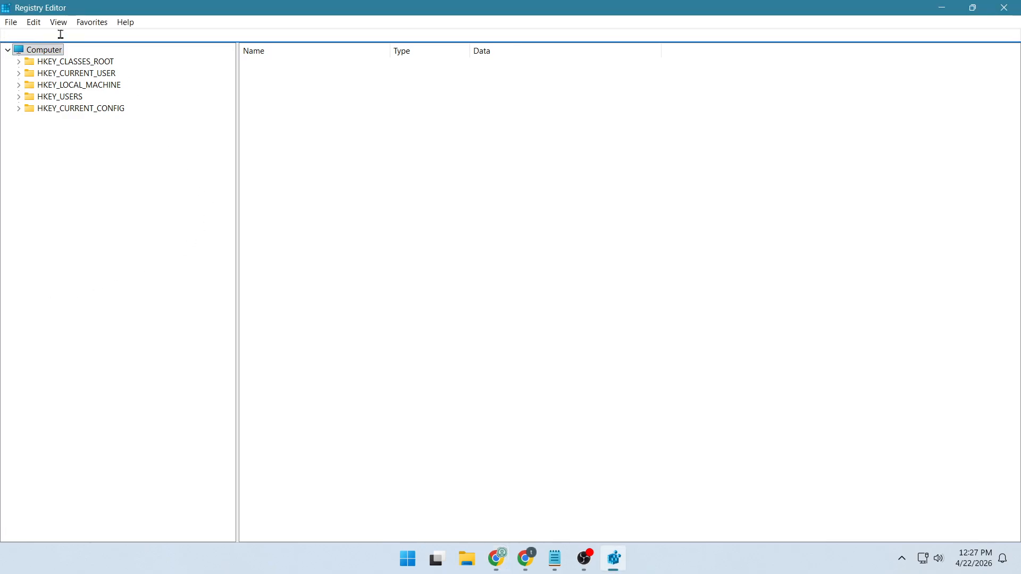
type("HKEY_LOCAL_MACHINE\\SOFTWARE\\Microsoft\\Windows\\Dwm")
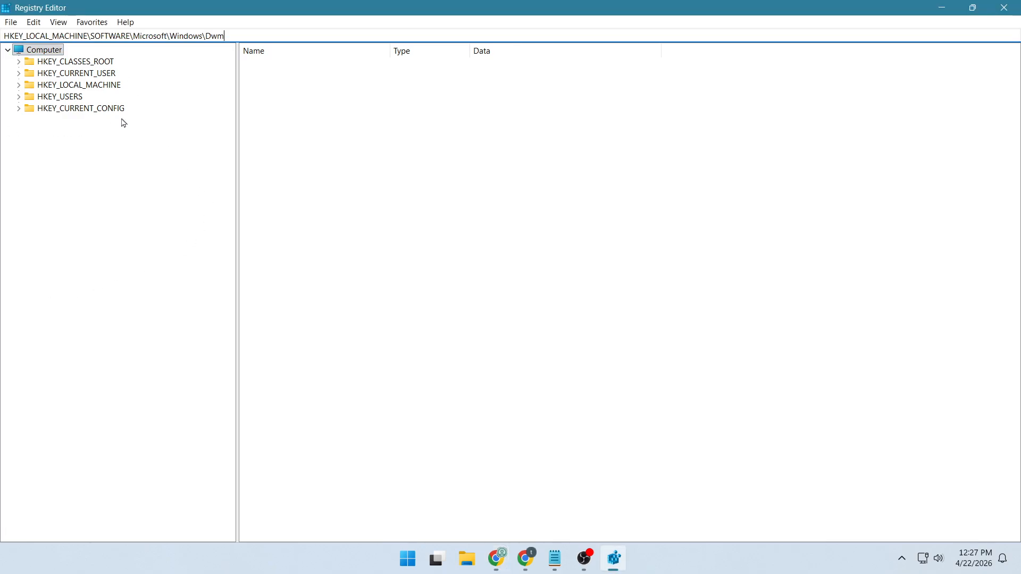
left_click(115, 36)
key("Return")
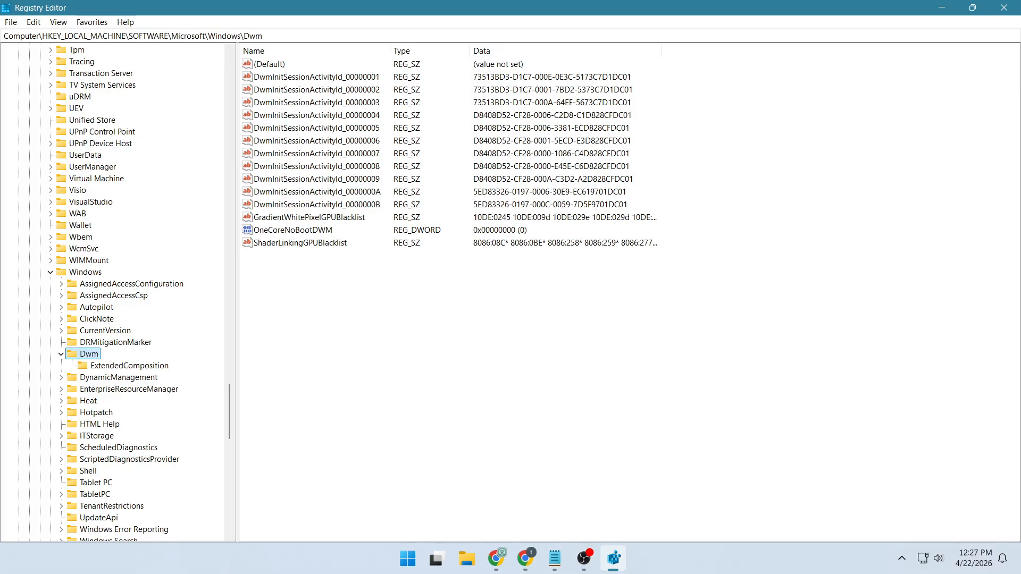
- Create a DWORD (32-bit) value named OverlayTestMode in the Dwm key
key("alt+Tab")
key("alt+Tab")
right_click(353, 310)
mouse_move(398, 319)
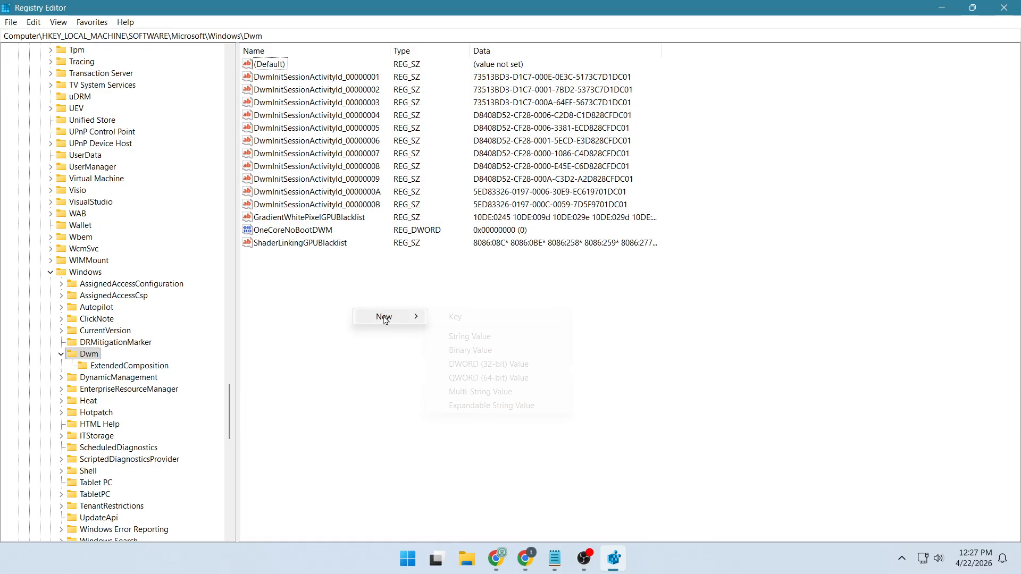
left_click(481, 366)
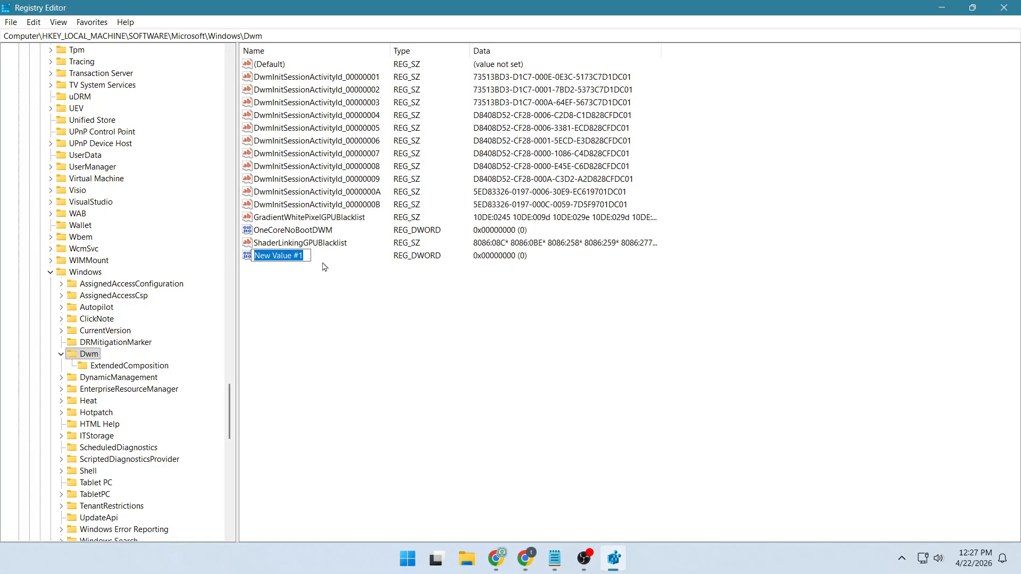
type("OverlayTestMode")
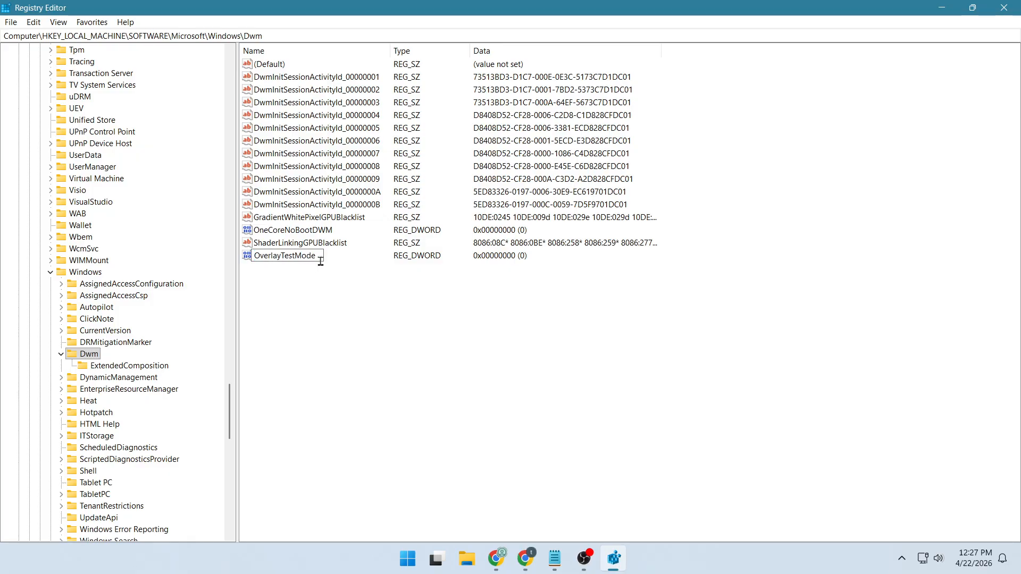
left_click_drag(254, 257, 323, 257)
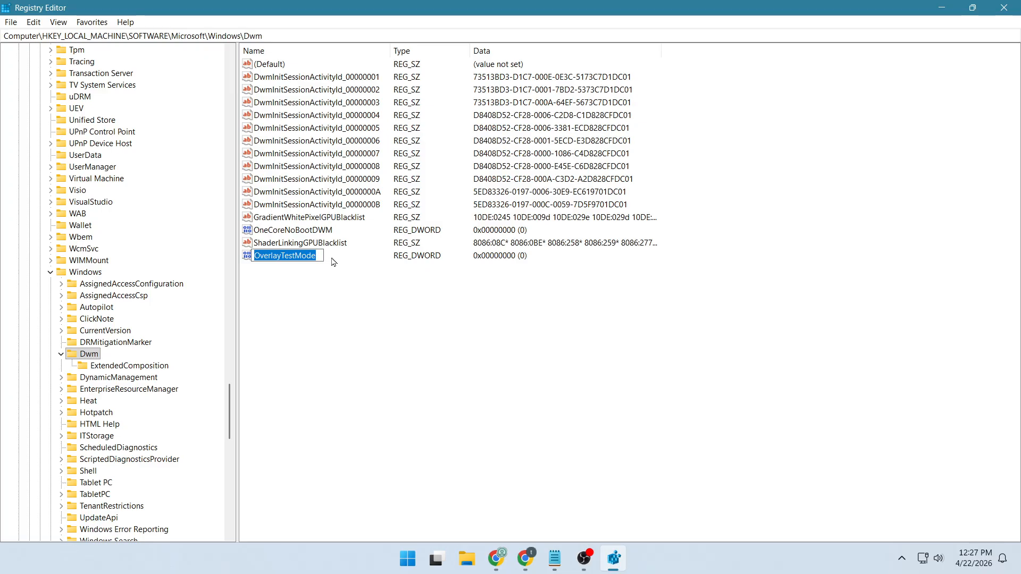
key("Return")
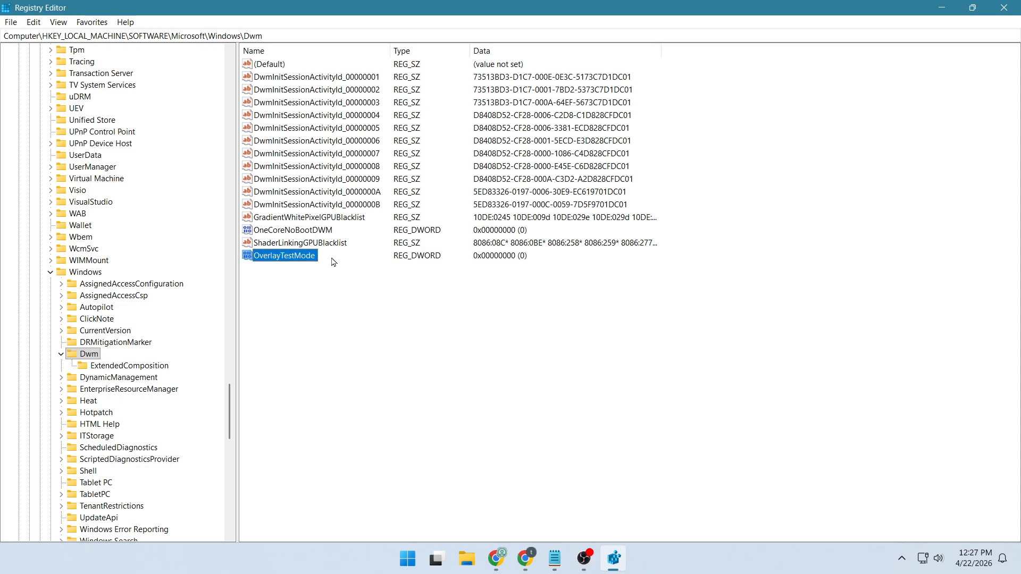
- Set the value data of OverlayTestMode to 5
double_click(304, 261)
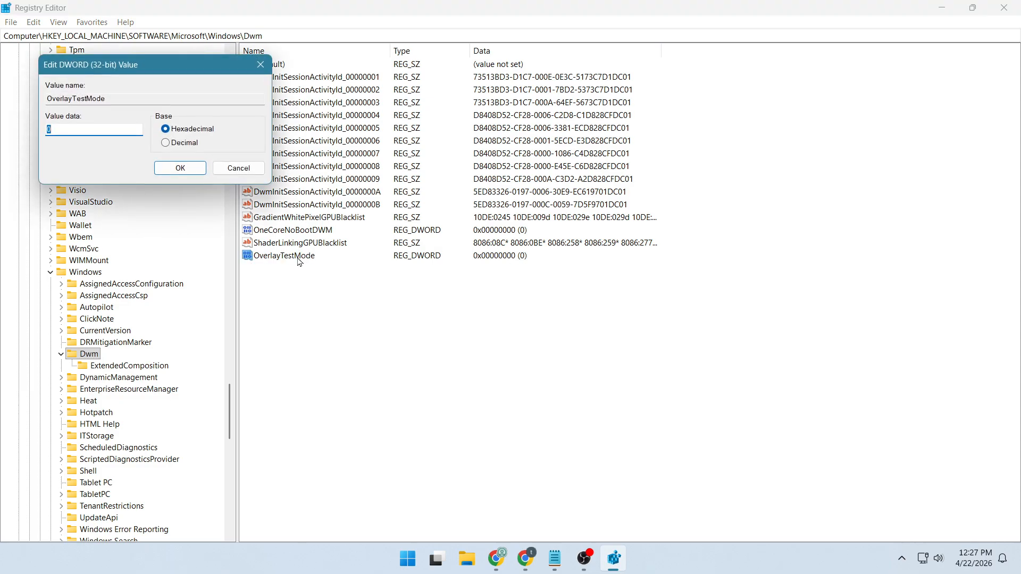
left_click_drag(183, 72, 520, 237)
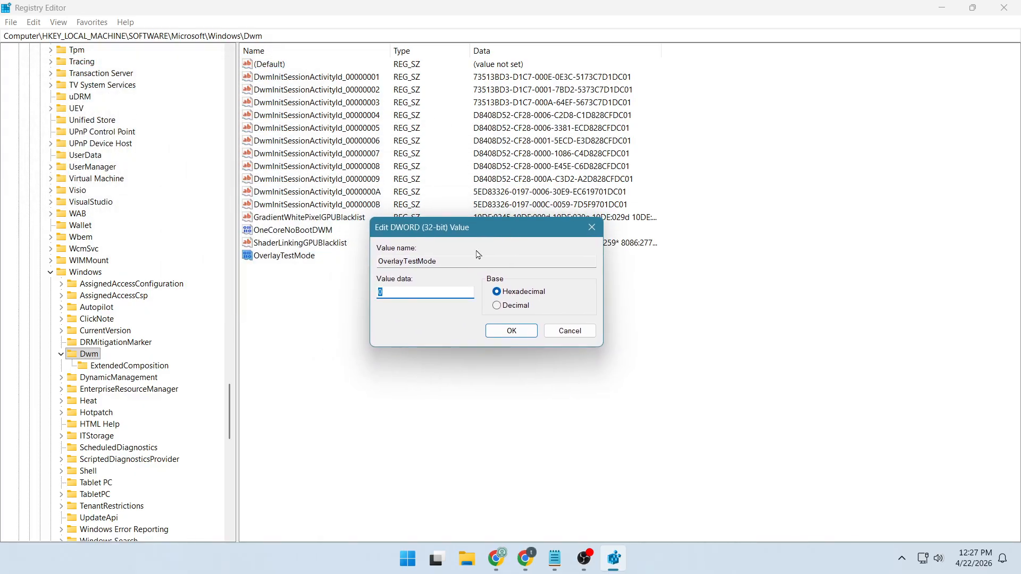
type("5")
left_click(512, 332)
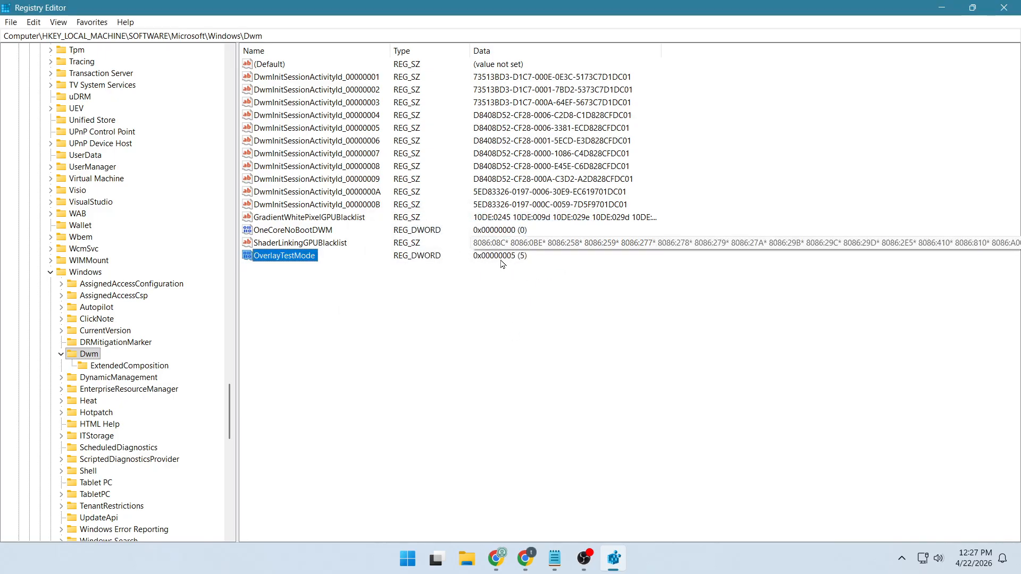
left_click(326, 330)
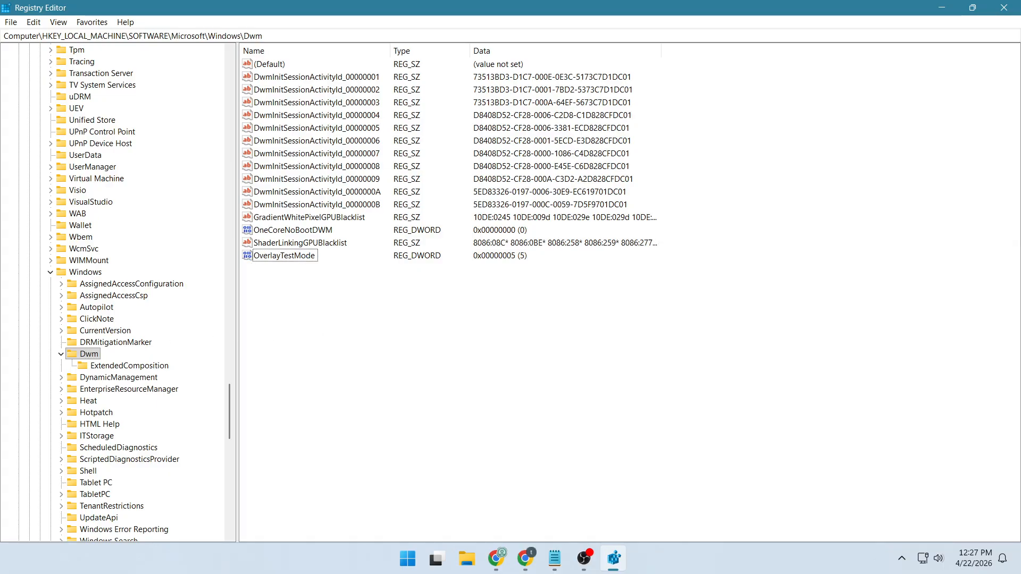
- Go to the registry key HKEY_LOCAL_MACHINE\SYSTEM\CurrentControlSet\Control\GraphicsDrivers
key("alt+Tab")
left_click(274, 36)
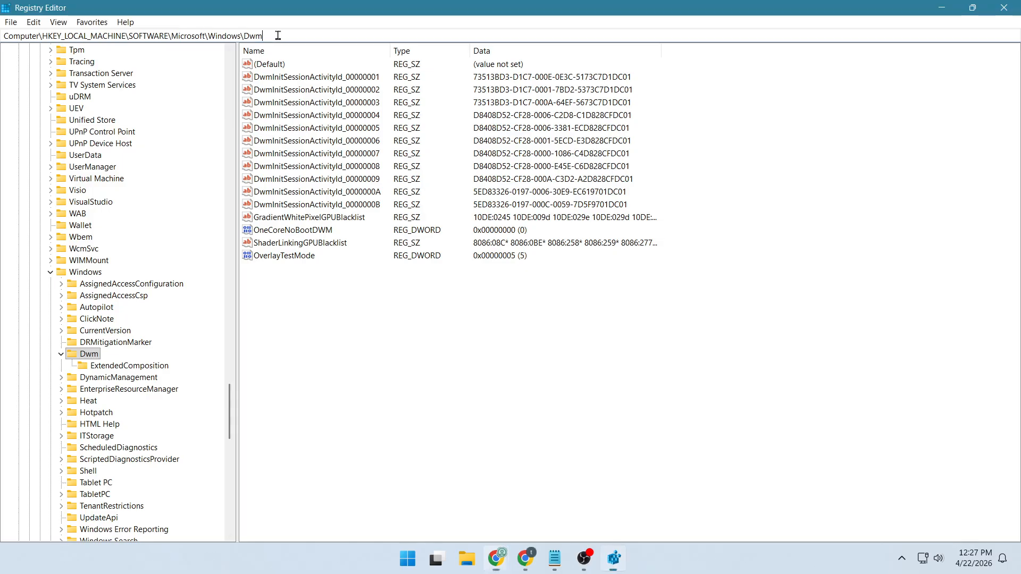
key("ctrl+a")
type("HKEY_LOCAL_MACHINE\\SYSTEM\\CurrentControlSet\\Control\\GraphicsDrivers")
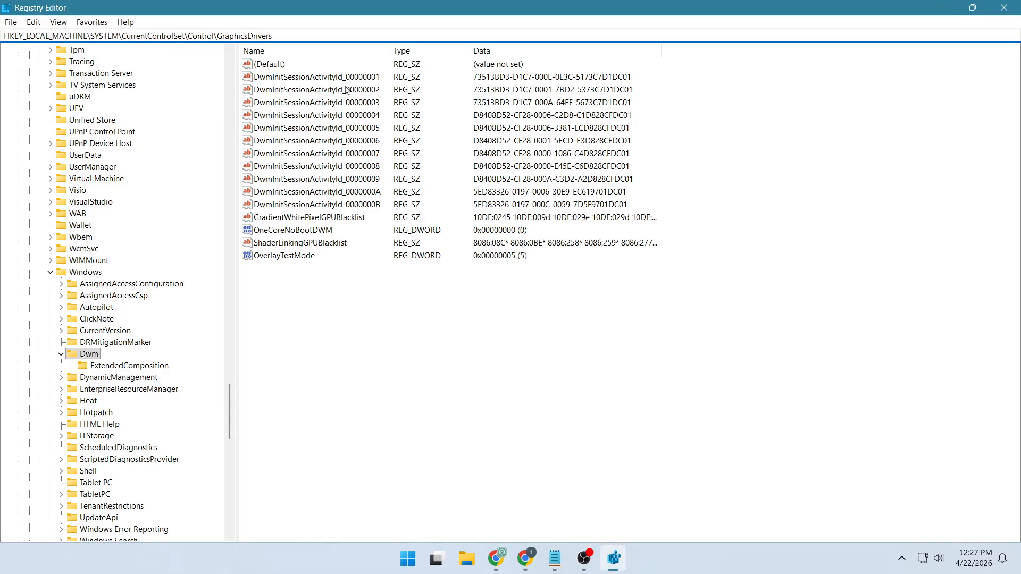
key("Return")
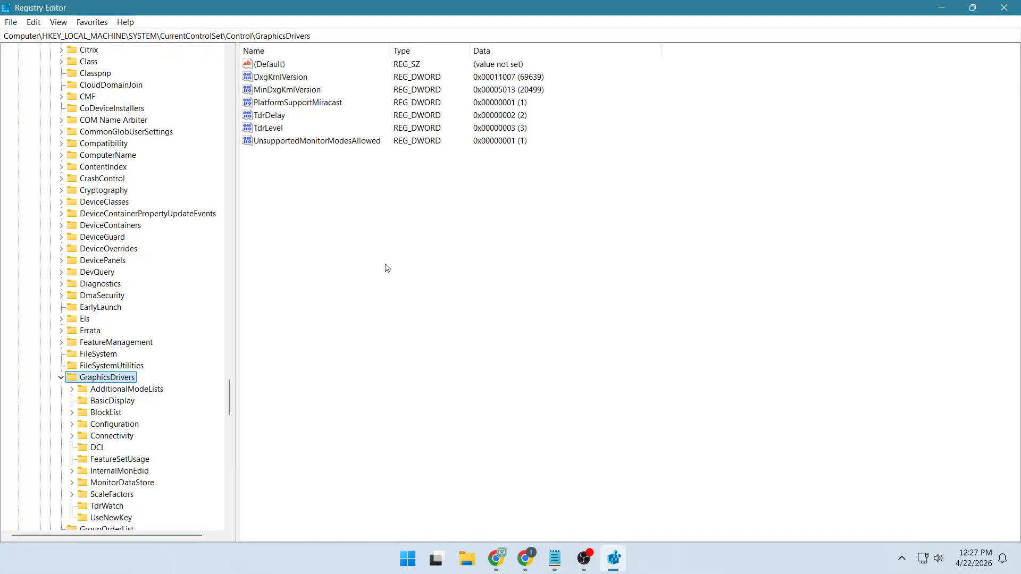
- Add a DWORD (32-bit) value to the GraphicsDrivers key and try to name it TdrDelay
right_click(317, 235)
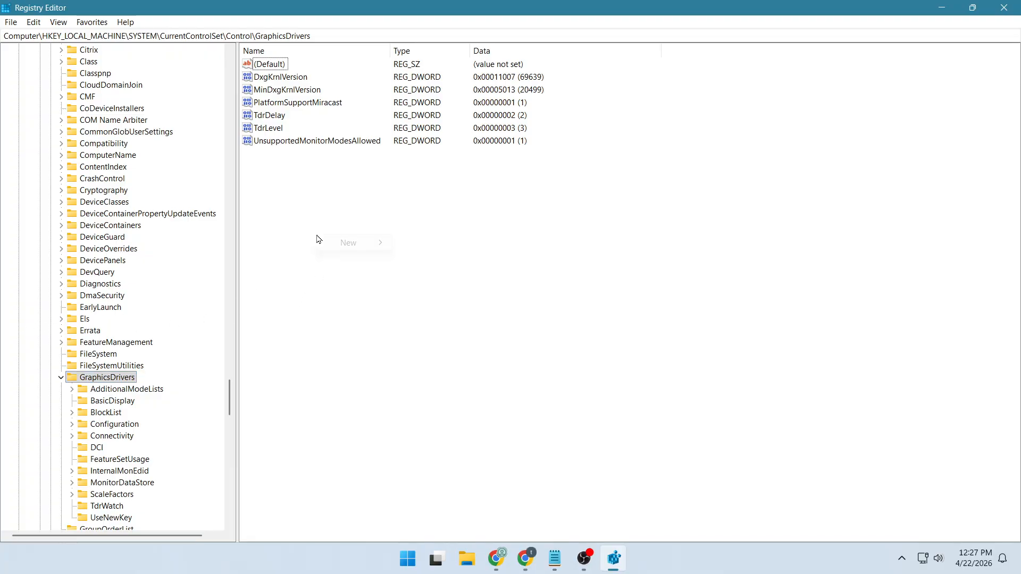
mouse_move(340, 243)
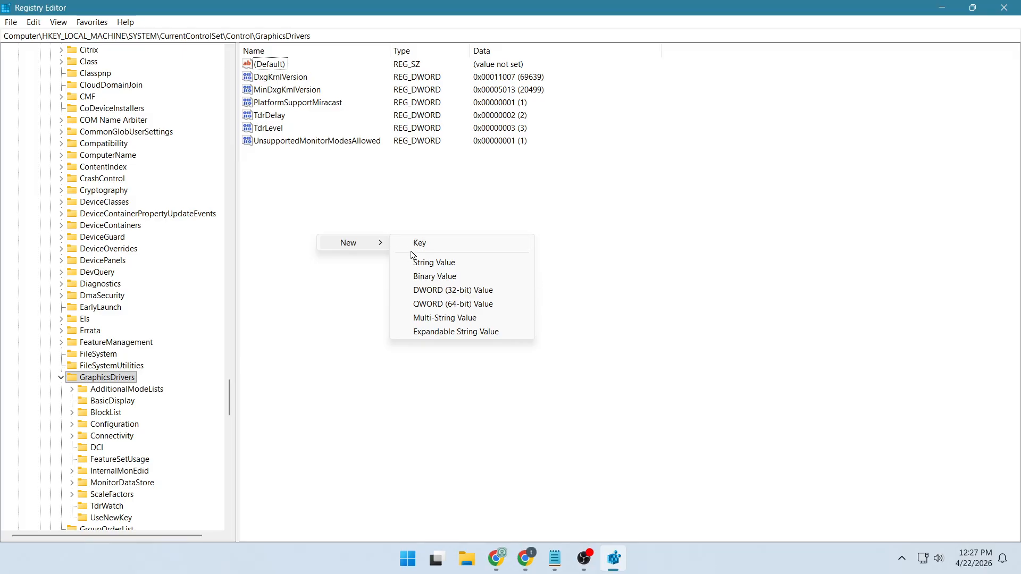
left_click(432, 291)
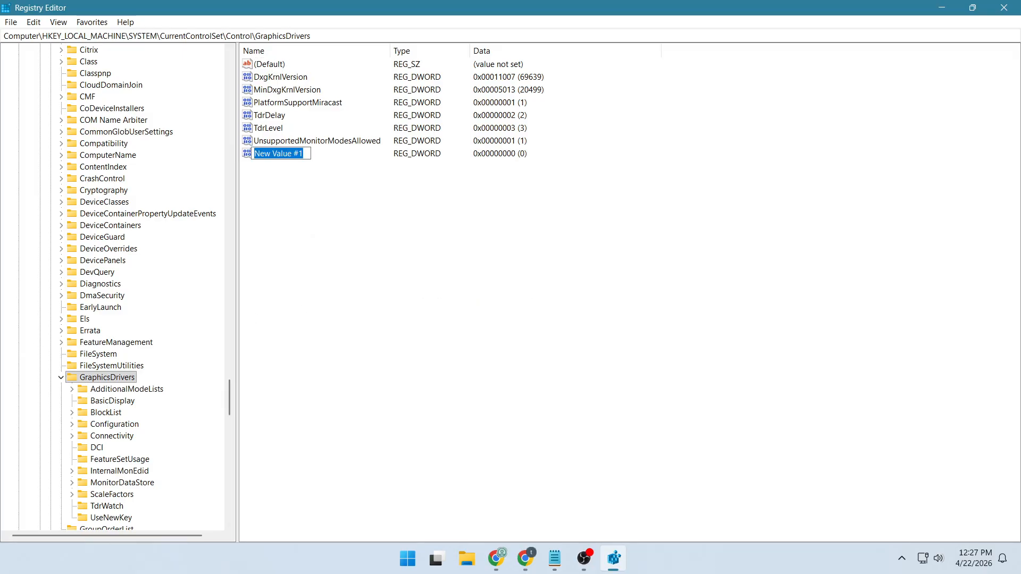
left_click(271, 158)
right_click(276, 157)
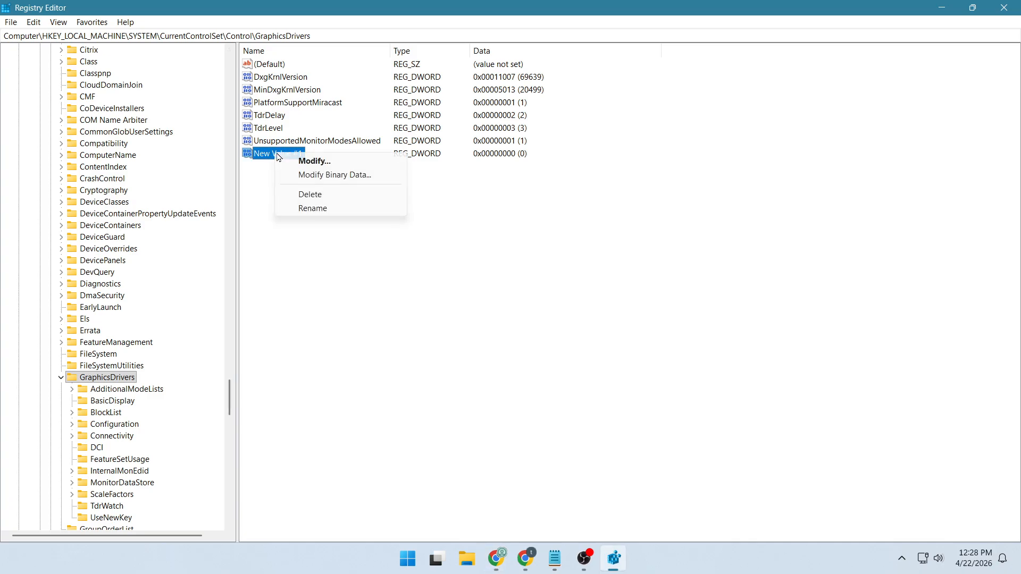
left_click(310, 209)
type("TdrDelay")
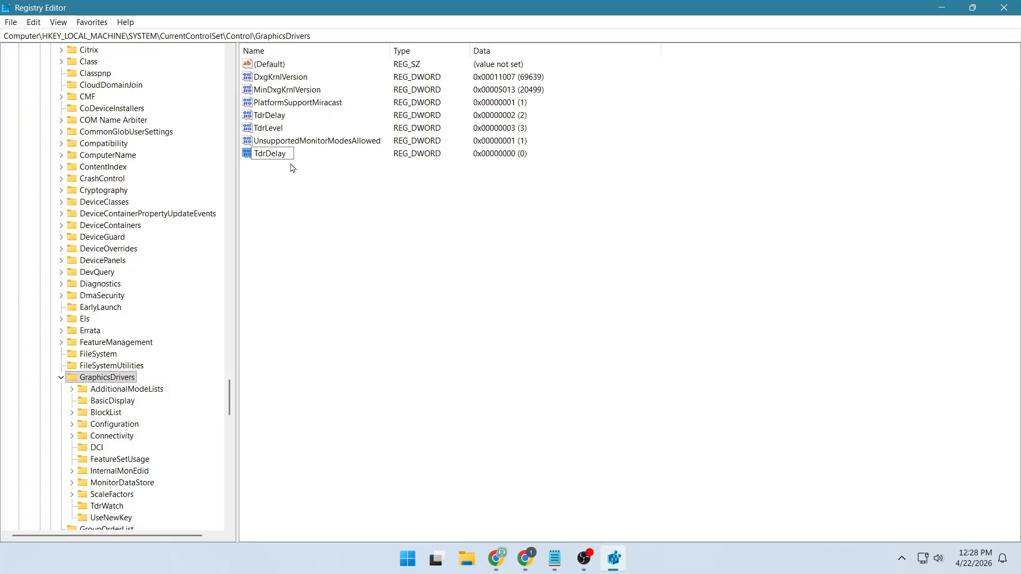
key("Return")
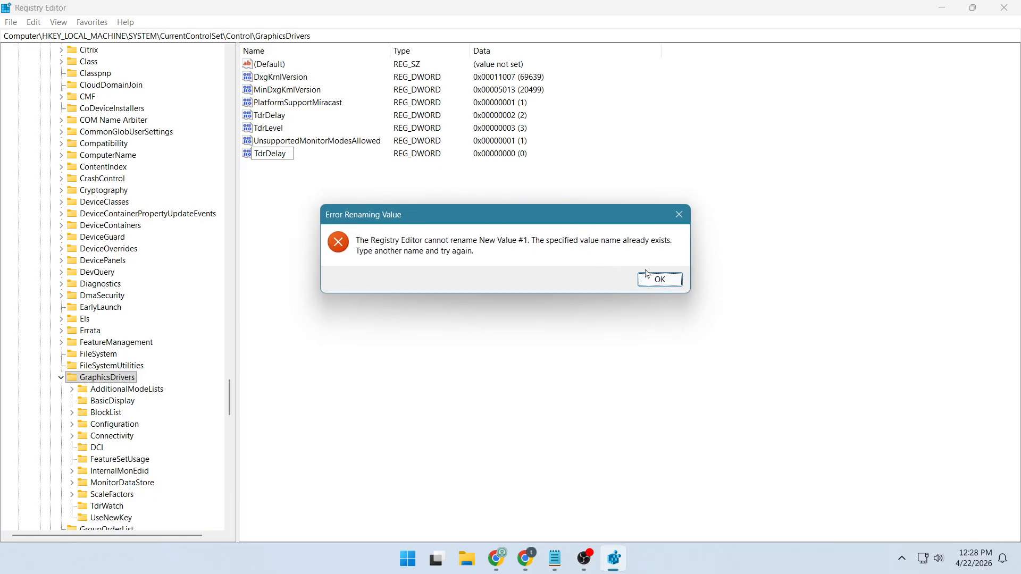
left_click(653, 285)
- Set the value data of the existing TdrDelay entry to 8
left_click(272, 119)
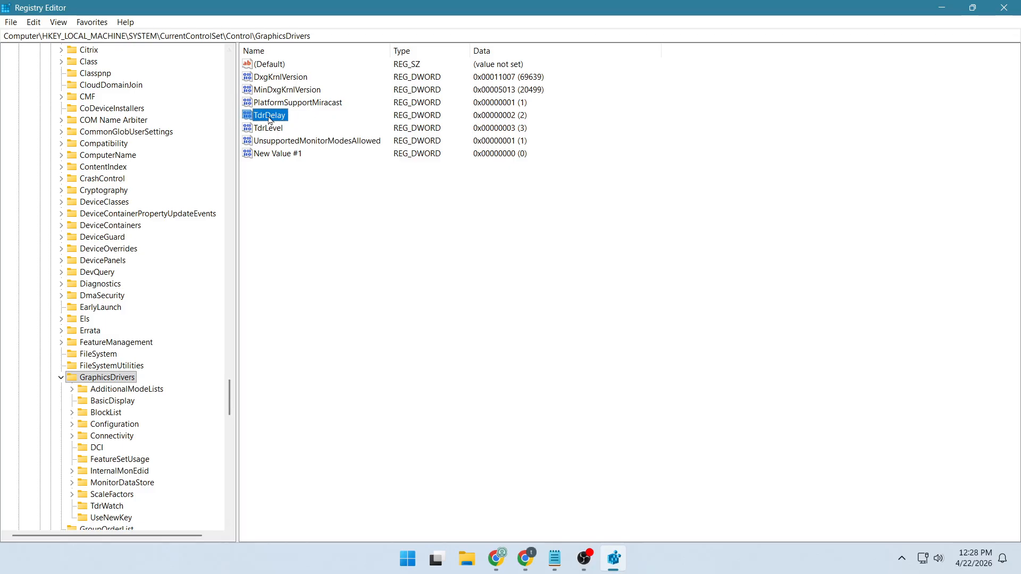
double_click(270, 115)
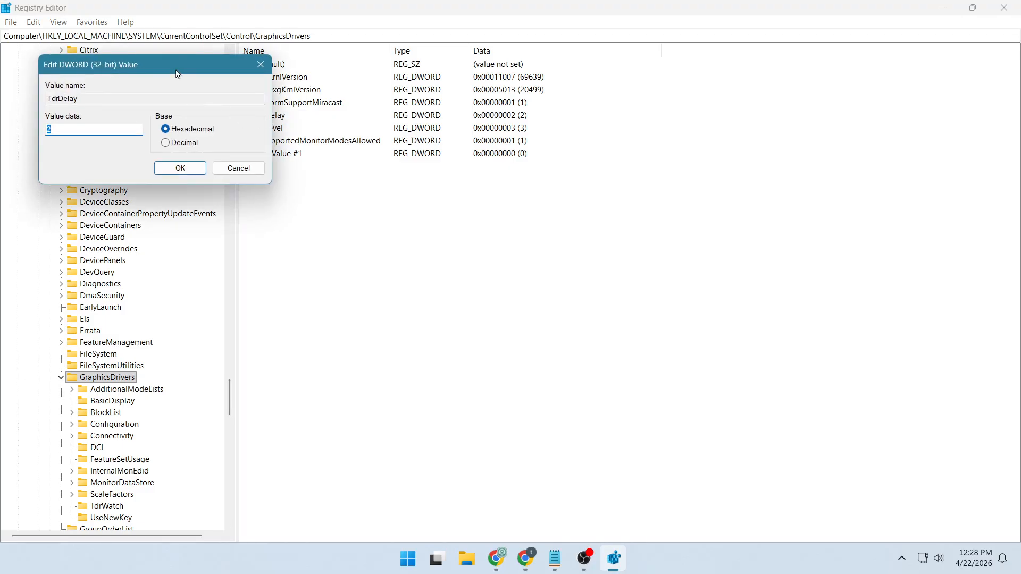
left_click_drag(177, 74, 757, 209)
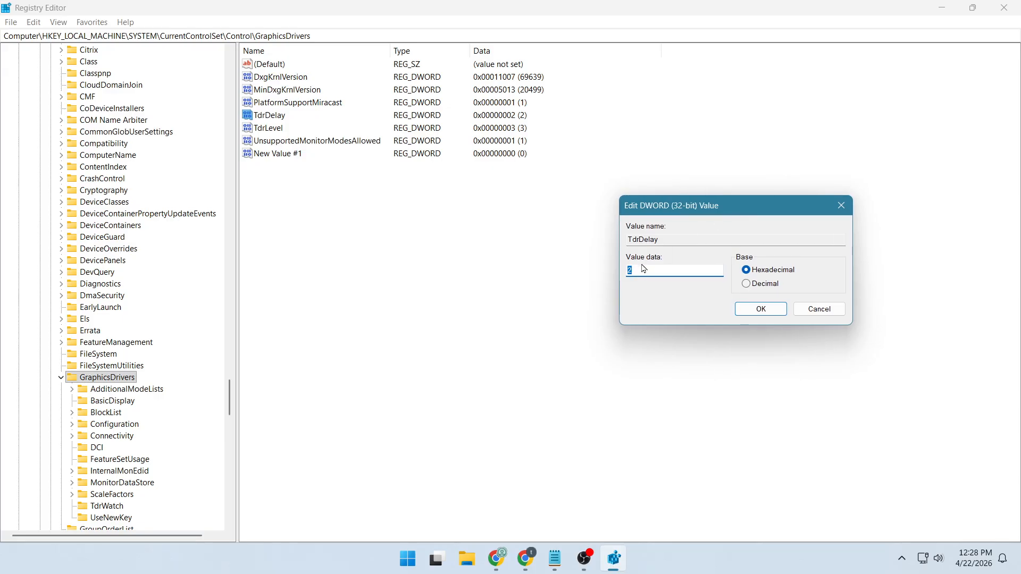
type("8")
left_click(778, 309)
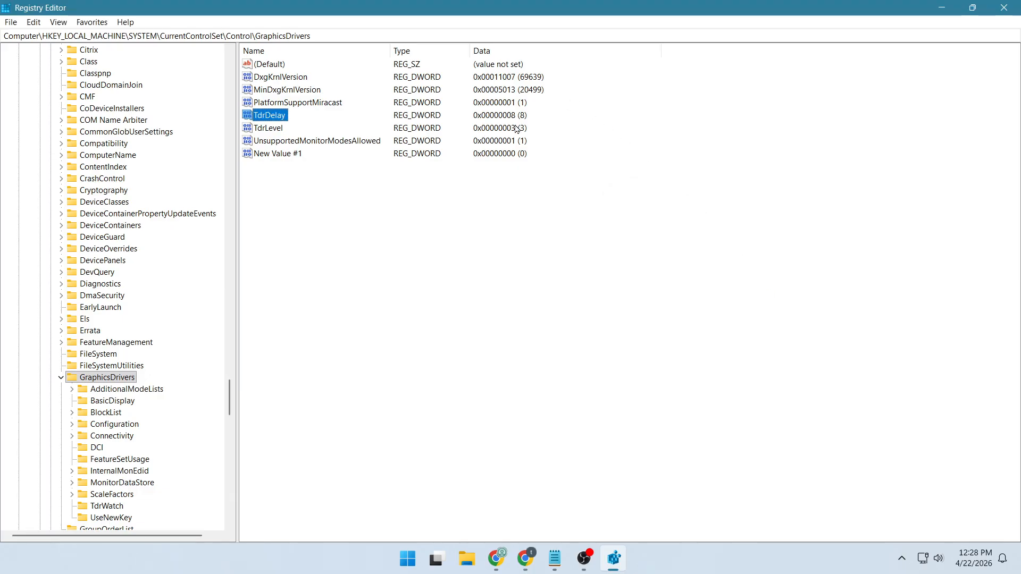
left_click(328, 172)
- Delete the surplus New Value #1 entry from the GraphicsDrivers key
right_click(284, 157)
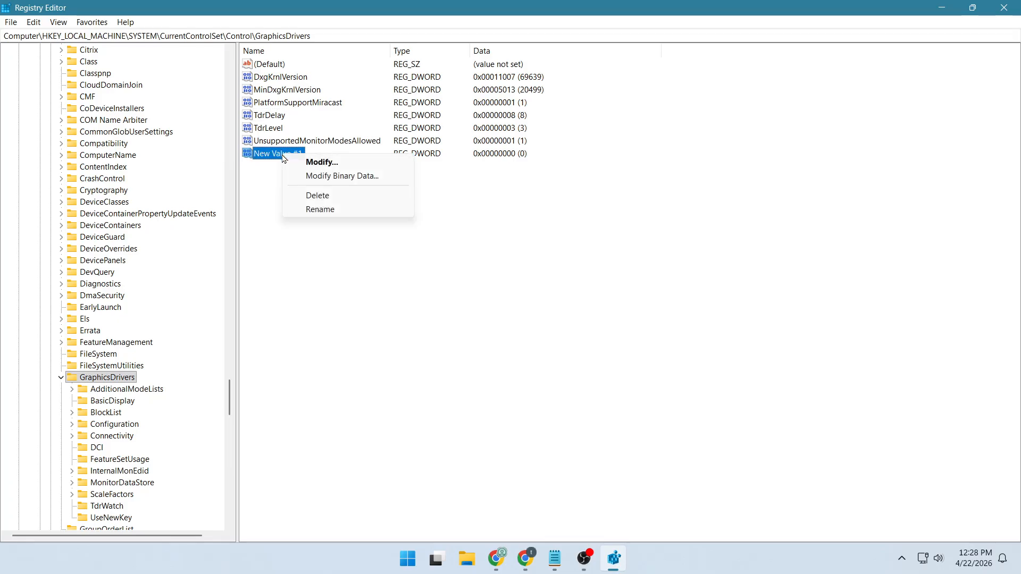
left_click(316, 195)
left_click(611, 280)
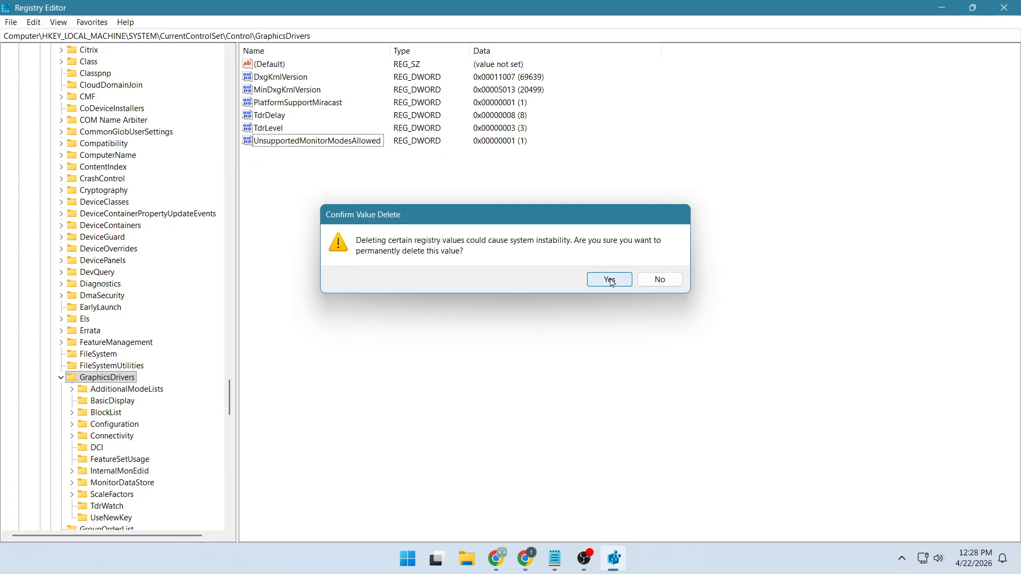
left_click(289, 118)
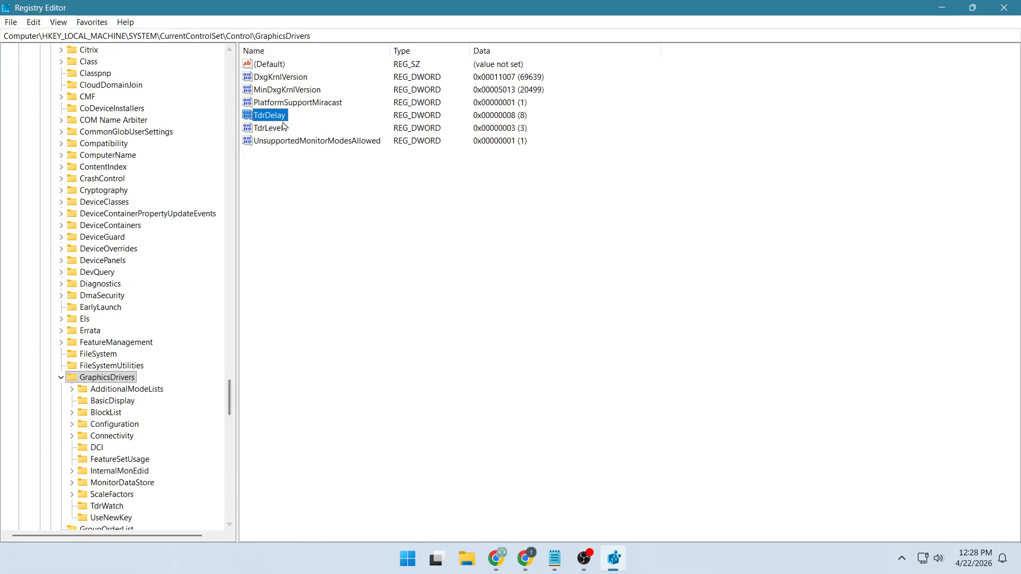
left_click(439, 191)
- Restart the computer
left_click(407, 558)
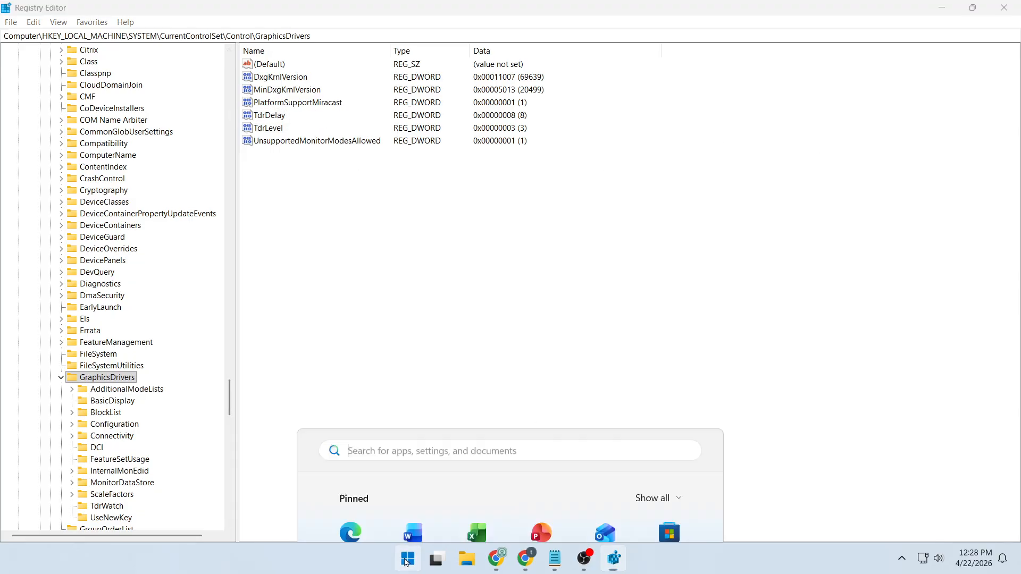
left_click(676, 512)
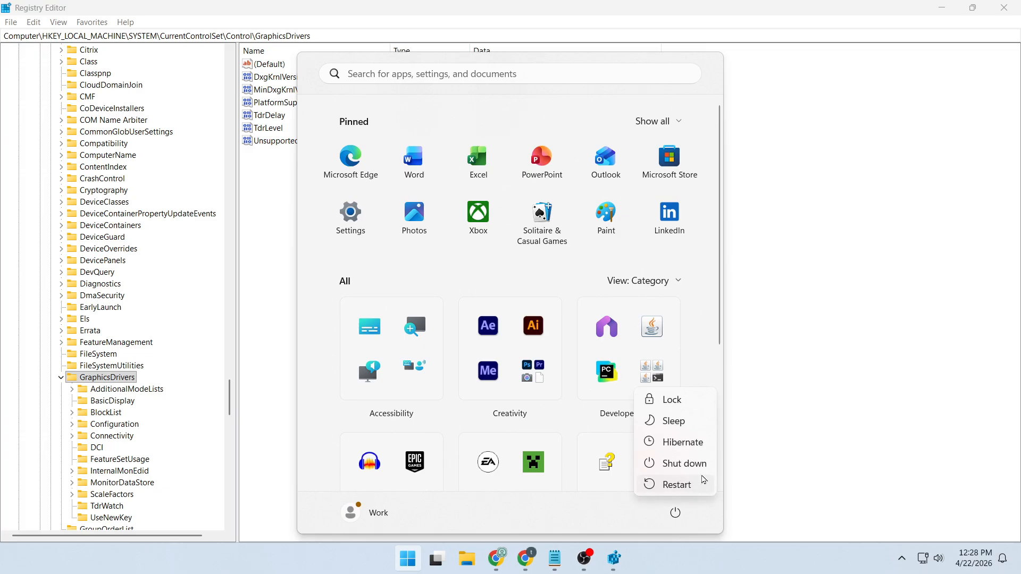
left_click(675, 484)
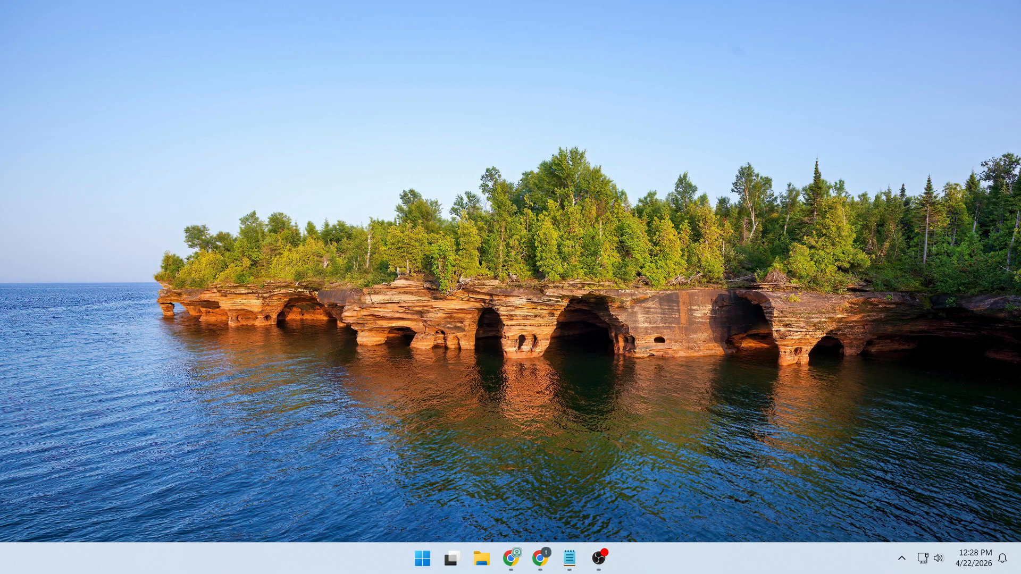
- Switch to Chrome and check the address of the AMD support page
left_click(538, 553)
left_click(136, 42)
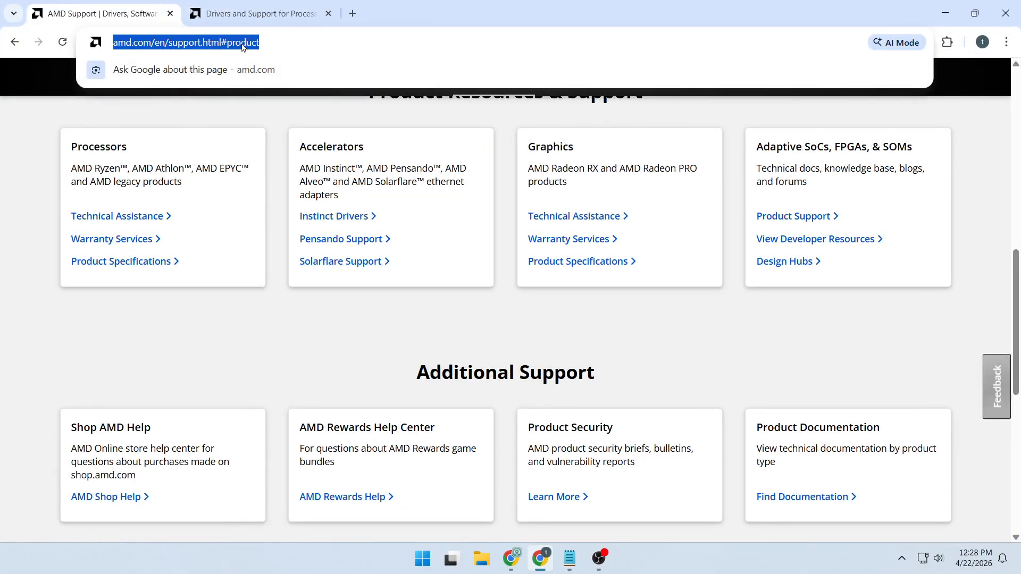
left_click(285, 116)
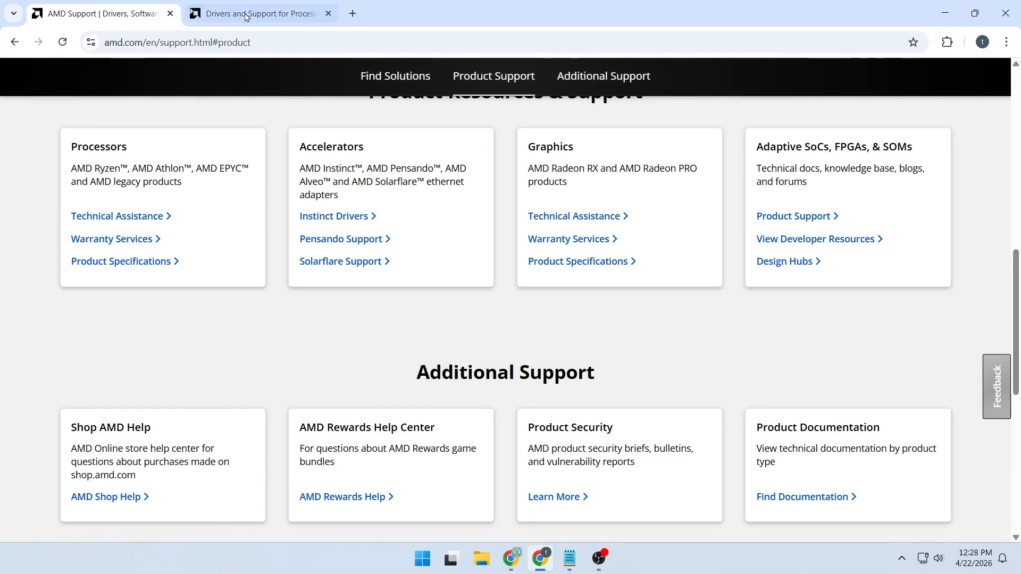